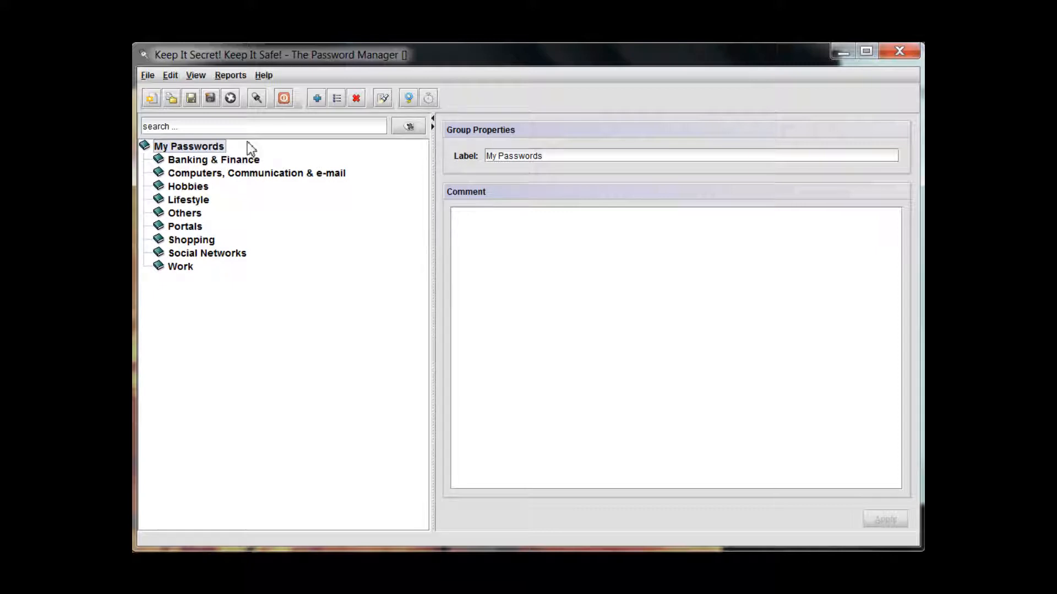
# View the Shopping group's properties, search the password tree for "others", and clear the search
pyautogui.click(198, 242)
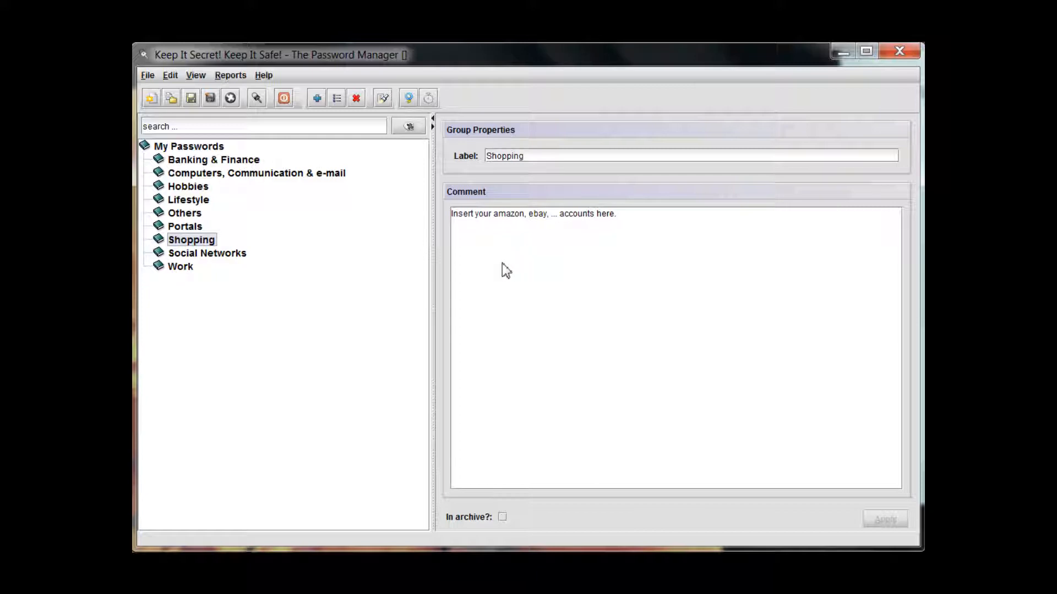
pyautogui.click(203, 127)
pyautogui.write('others')
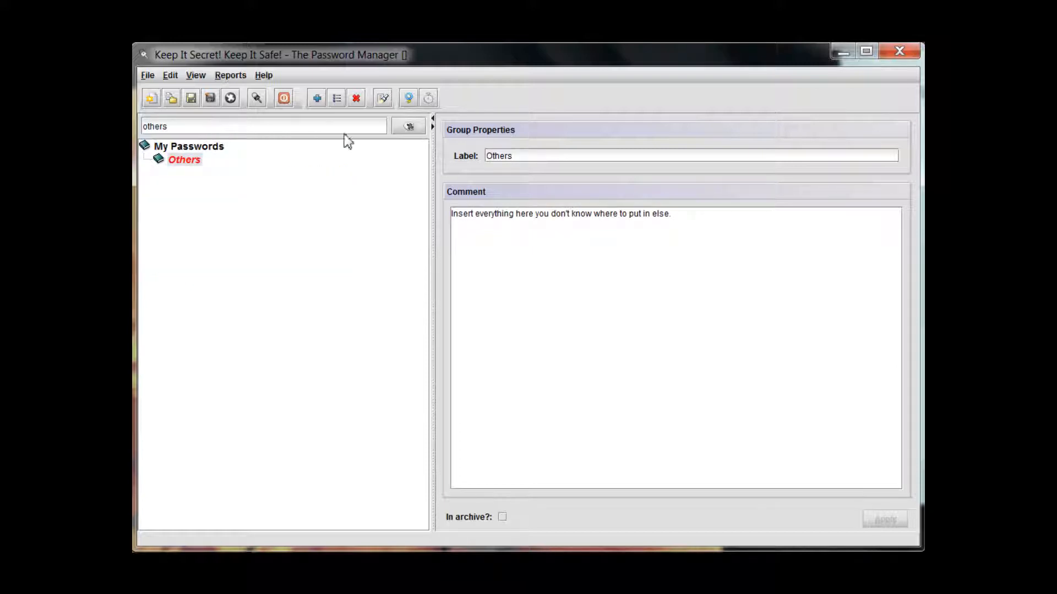
pyautogui.click(410, 127)
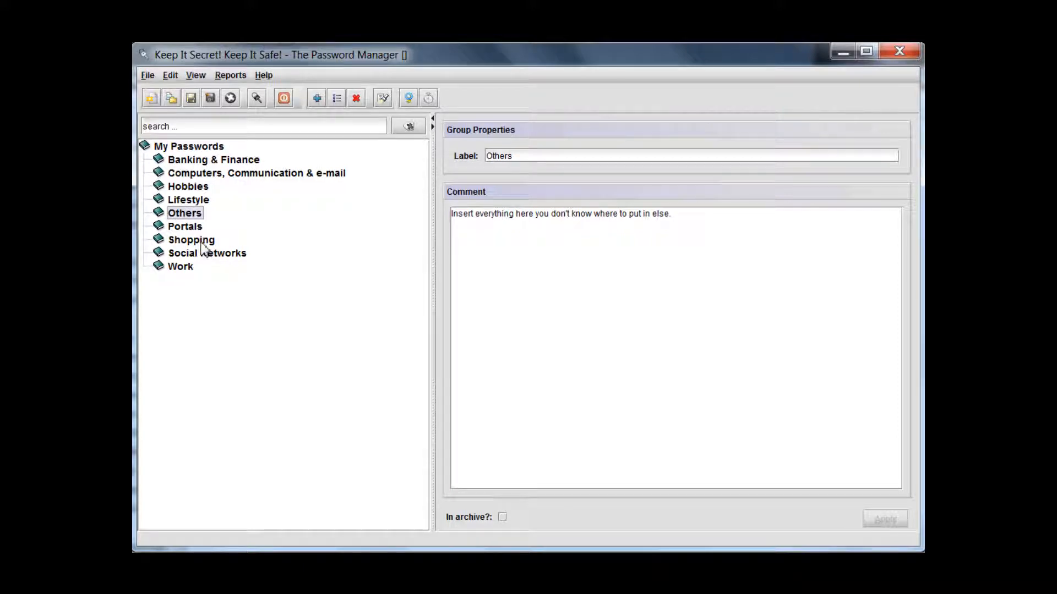
# Create a Network/Internet Account in the Shopping group and label it Amazon
pyautogui.click(204, 246)
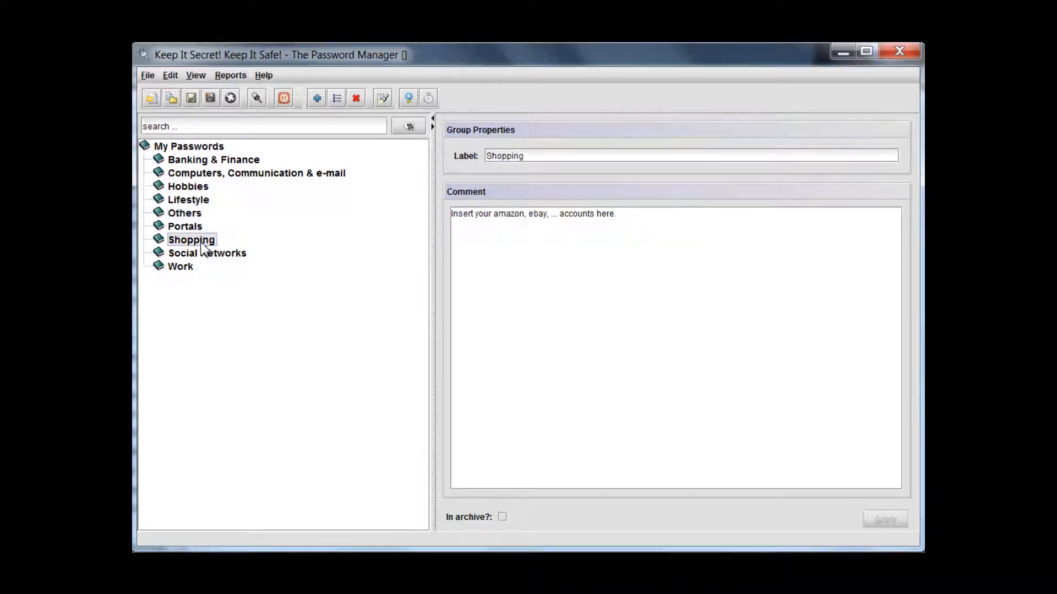
pyautogui.rightClick(204, 248)
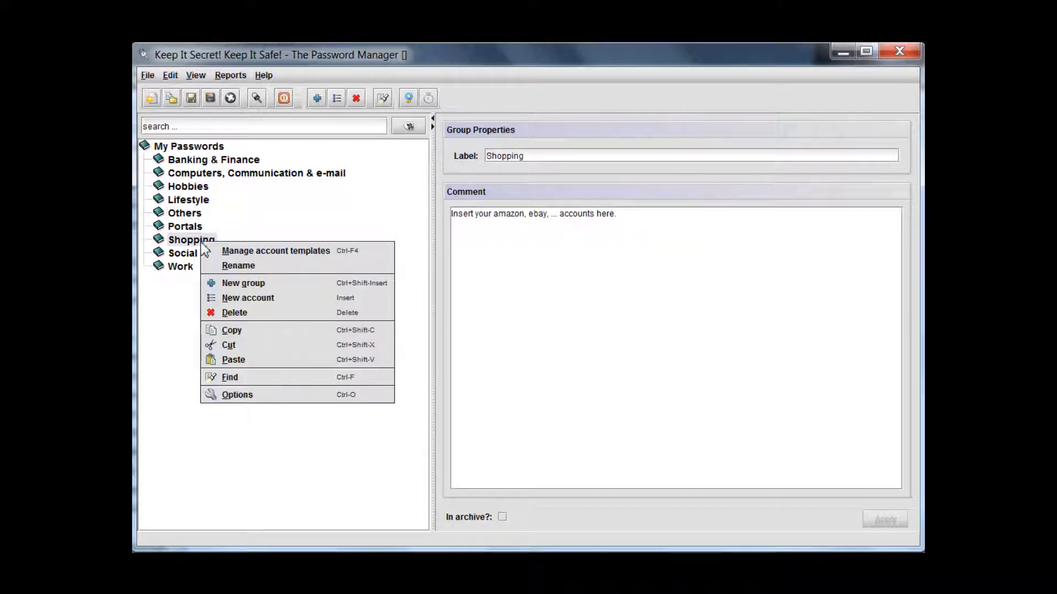
pyautogui.click(241, 298)
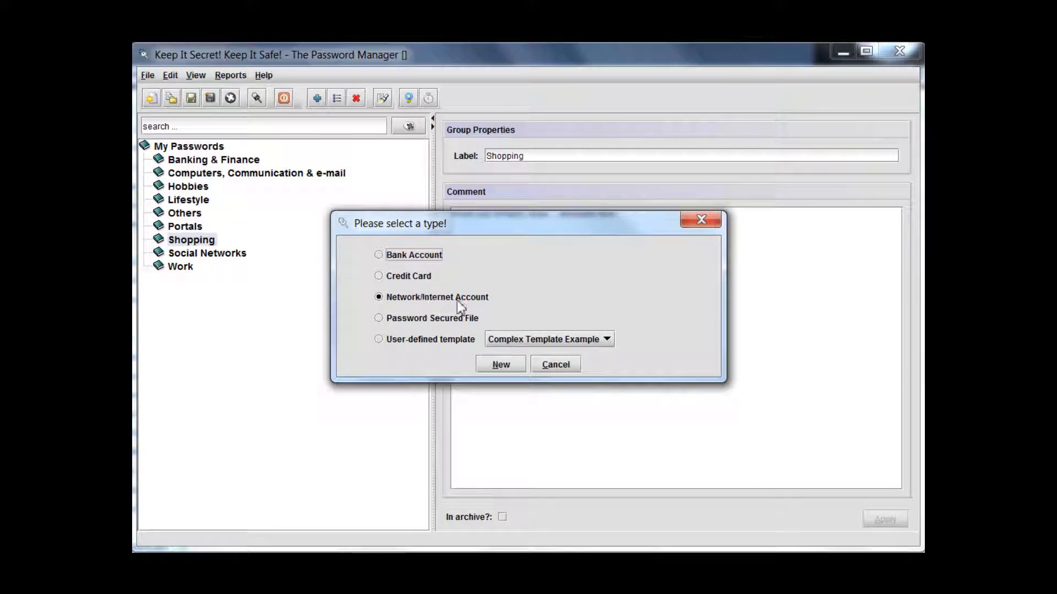
pyautogui.click(489, 364)
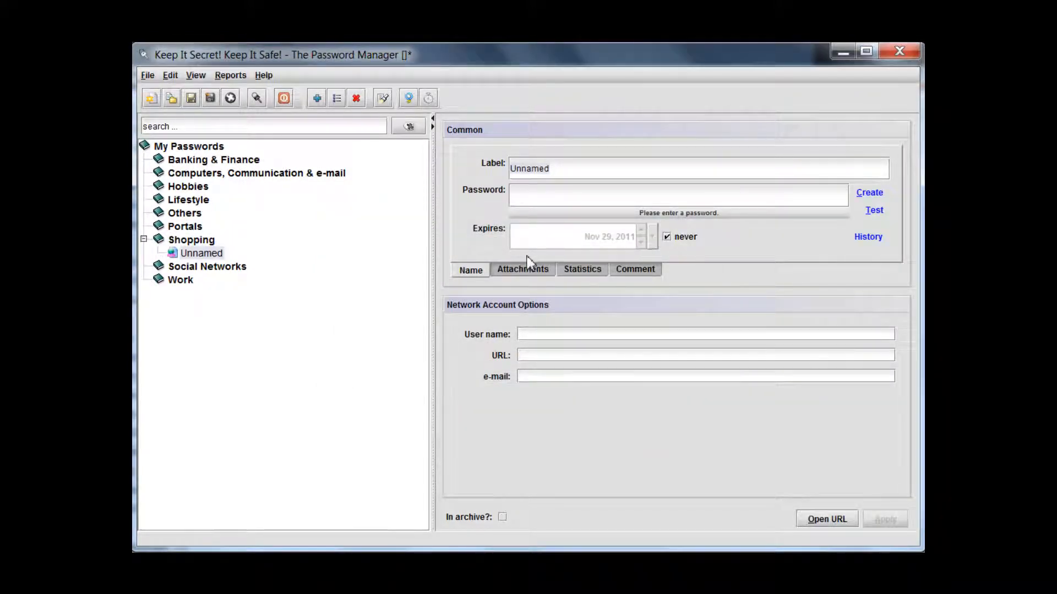
pyautogui.hotkey('ctrl', 'a')
pyautogui.write('Amazon')
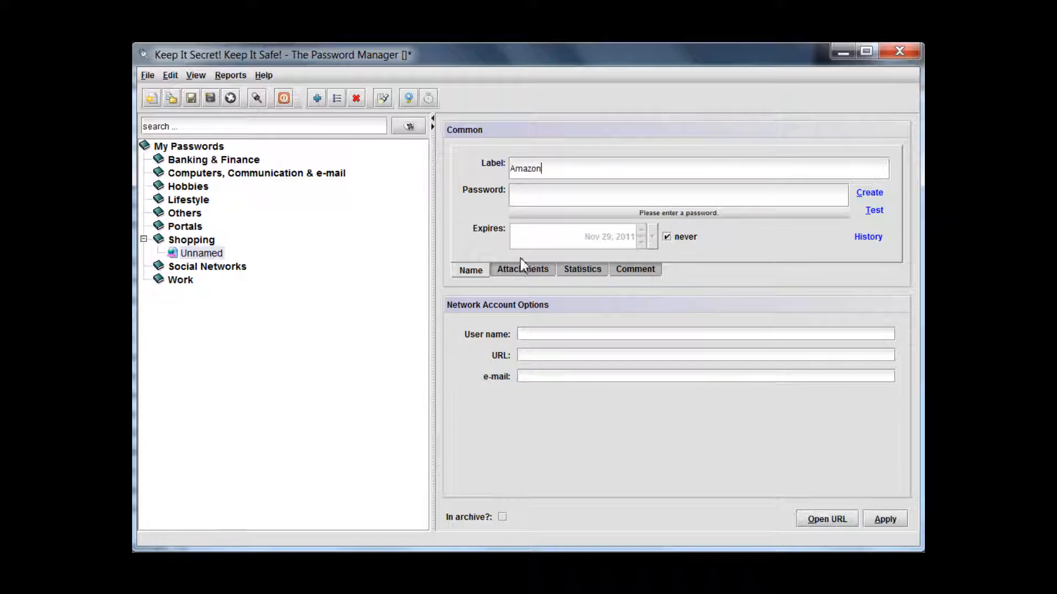
# Generate a human-readable password with a length of 12 characters for the Amazon account
pyautogui.click(524, 201)
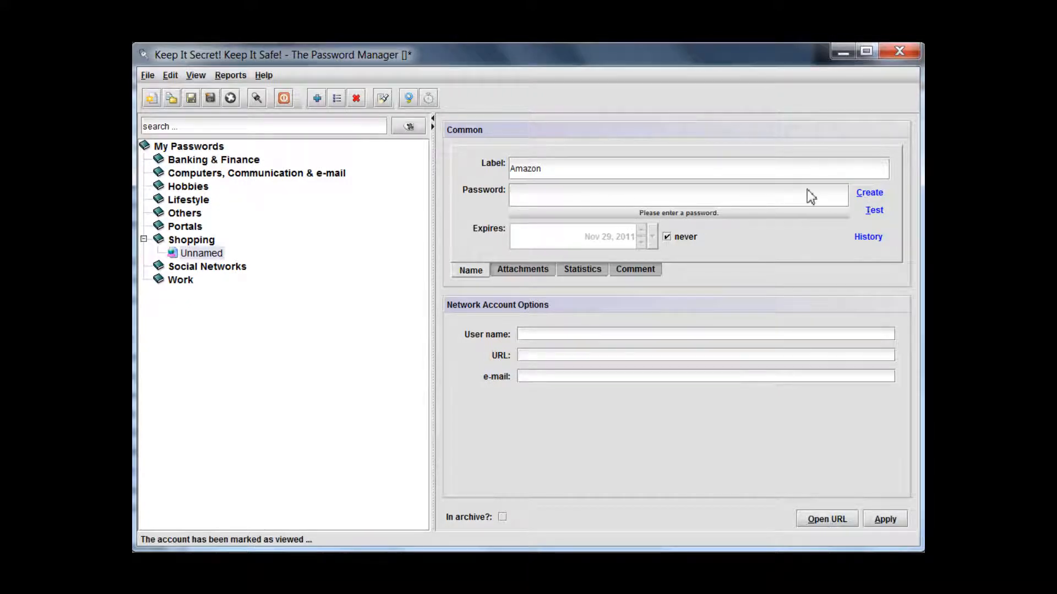
pyautogui.click(869, 194)
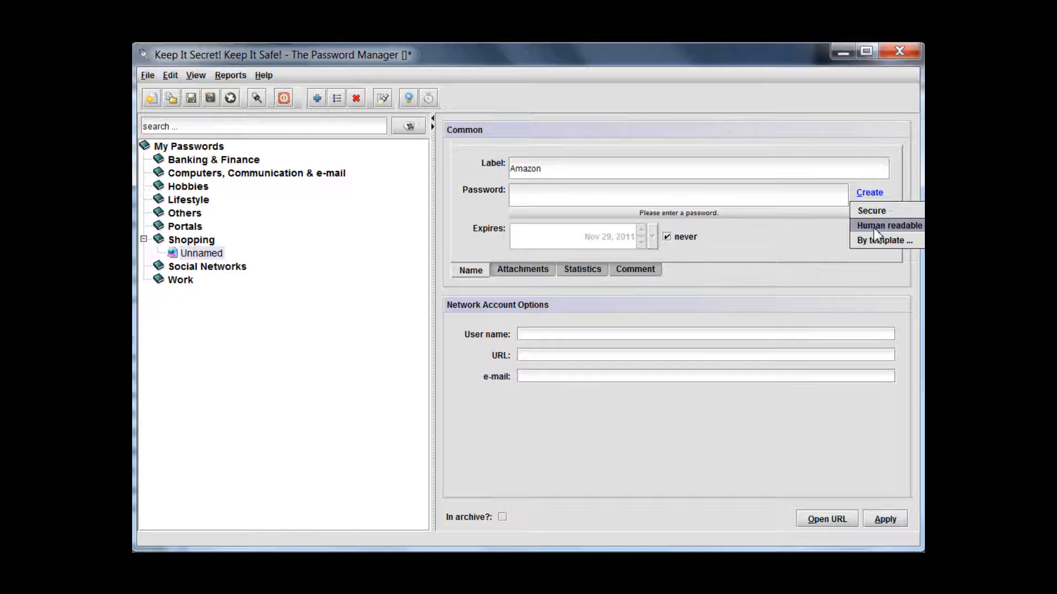
pyautogui.click(874, 227)
pyautogui.write('12')
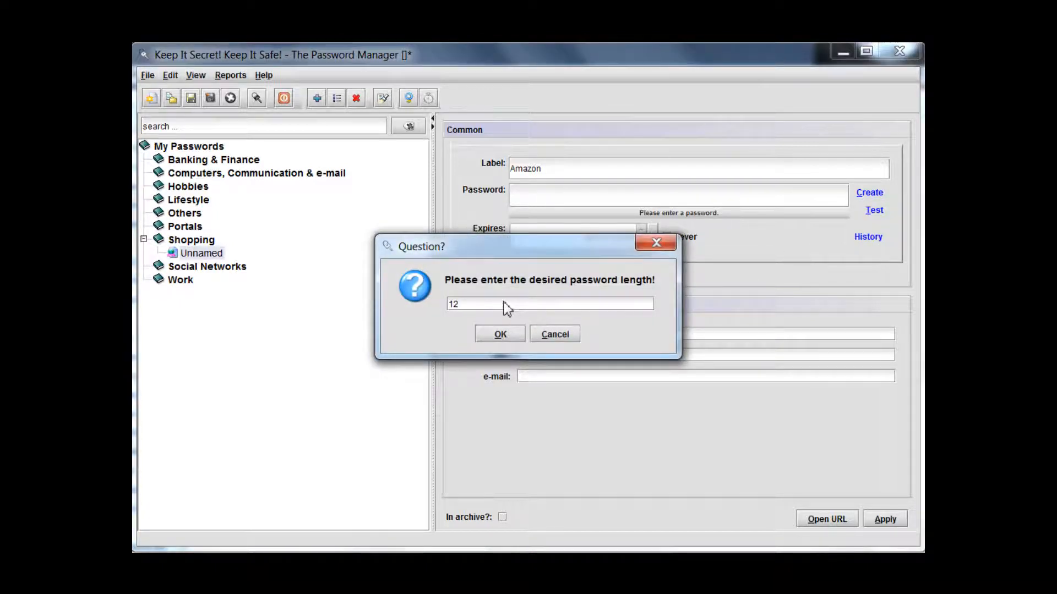
pyautogui.click(500, 334)
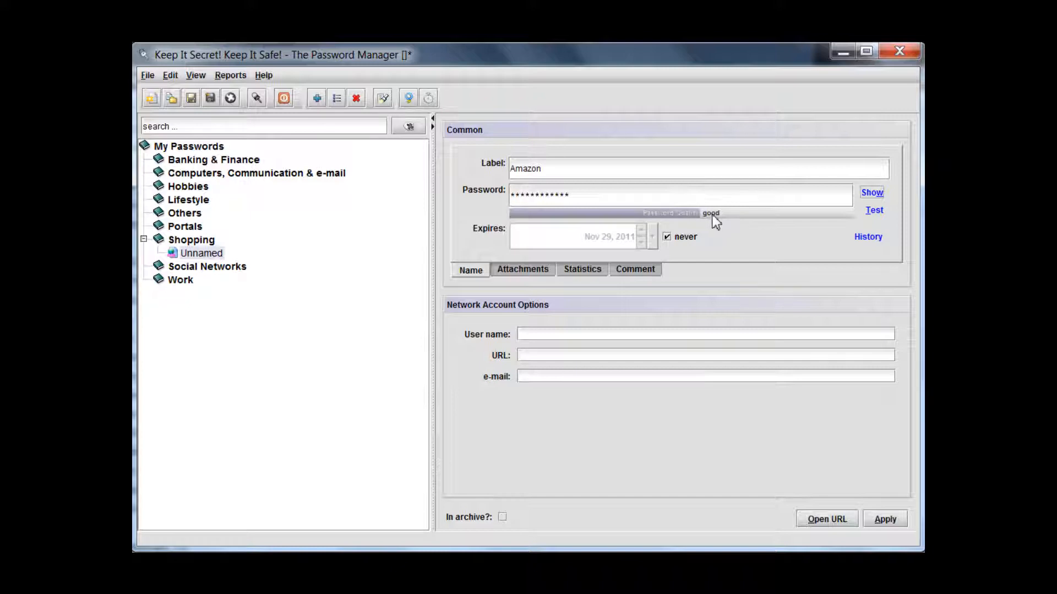
# Reveal and re-hide the generated password, test its strength, and view the password field's copy option
pyautogui.moveTo(713, 214)
pyautogui.click(872, 192)
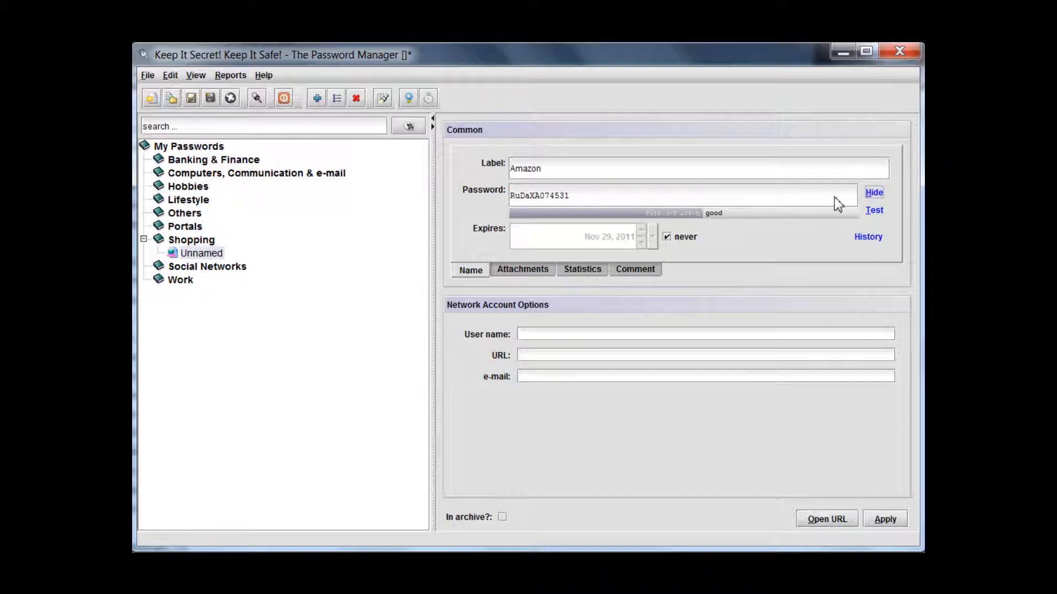
pyautogui.click(874, 192)
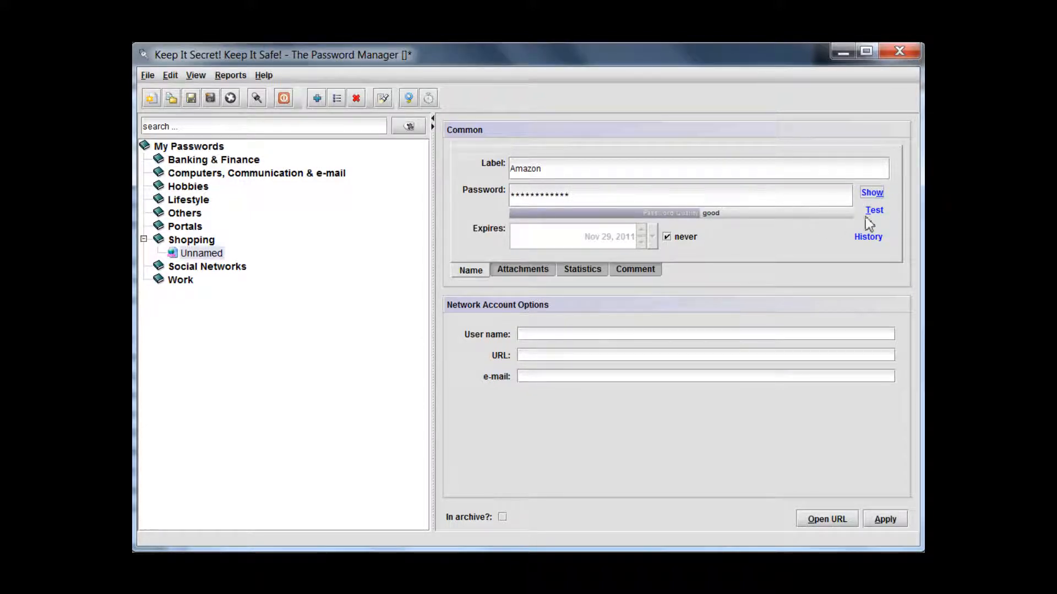
pyautogui.click(872, 211)
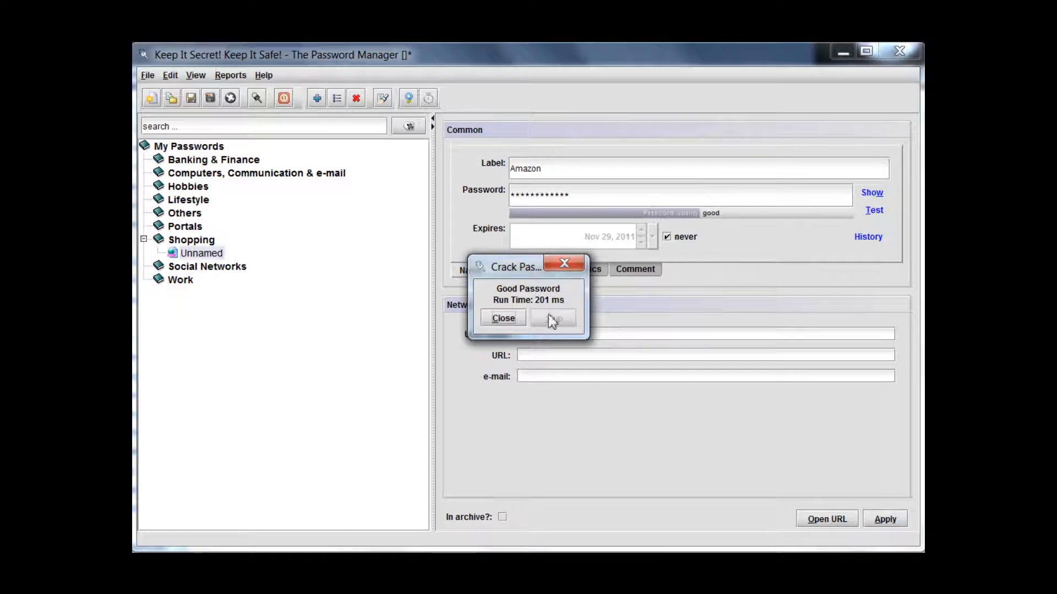
pyautogui.click(503, 319)
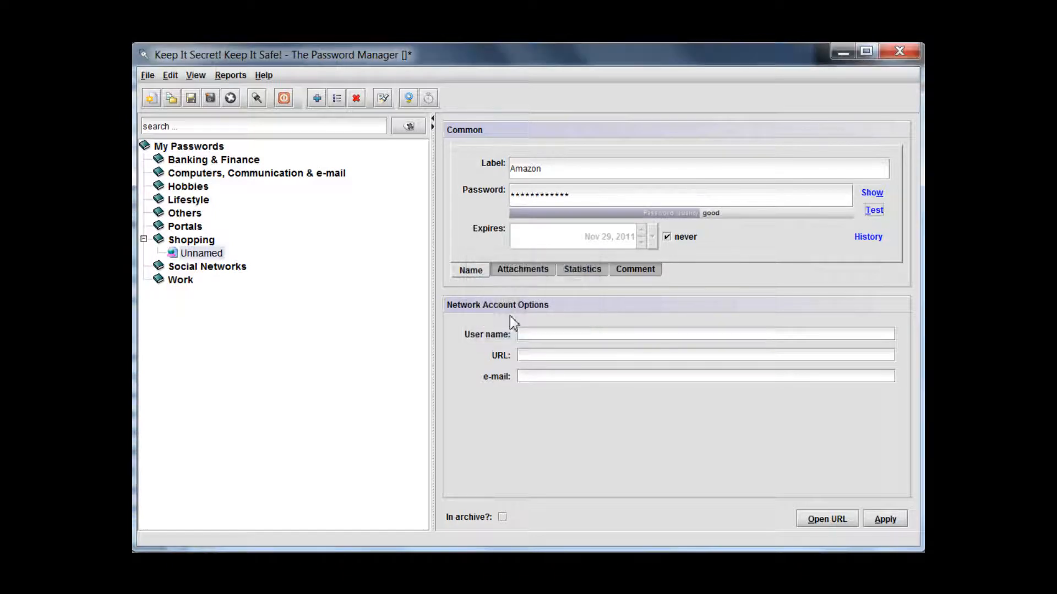
pyautogui.rightClick(659, 197)
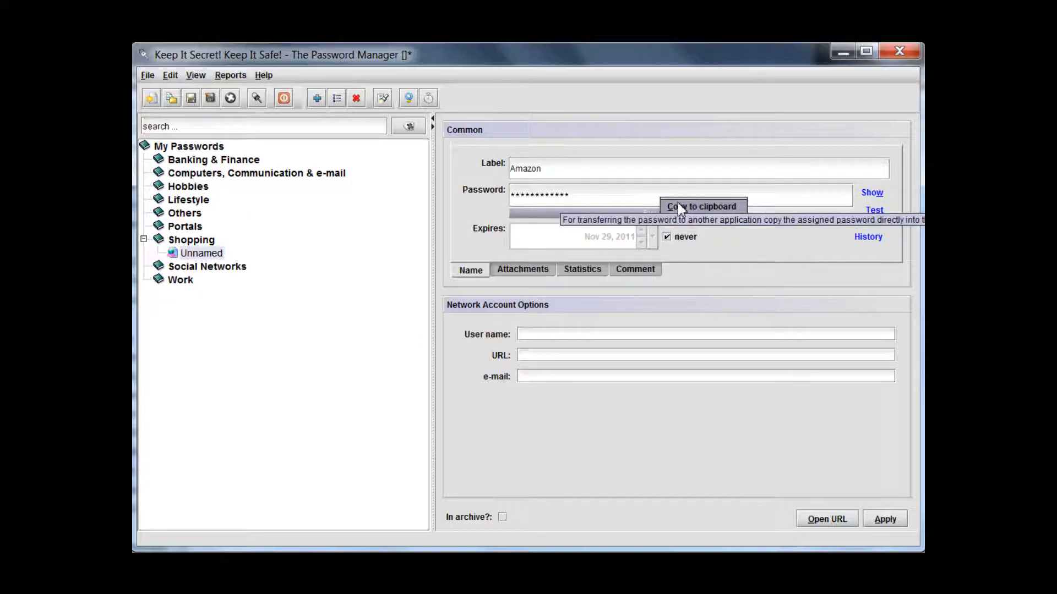
pyautogui.click(649, 197)
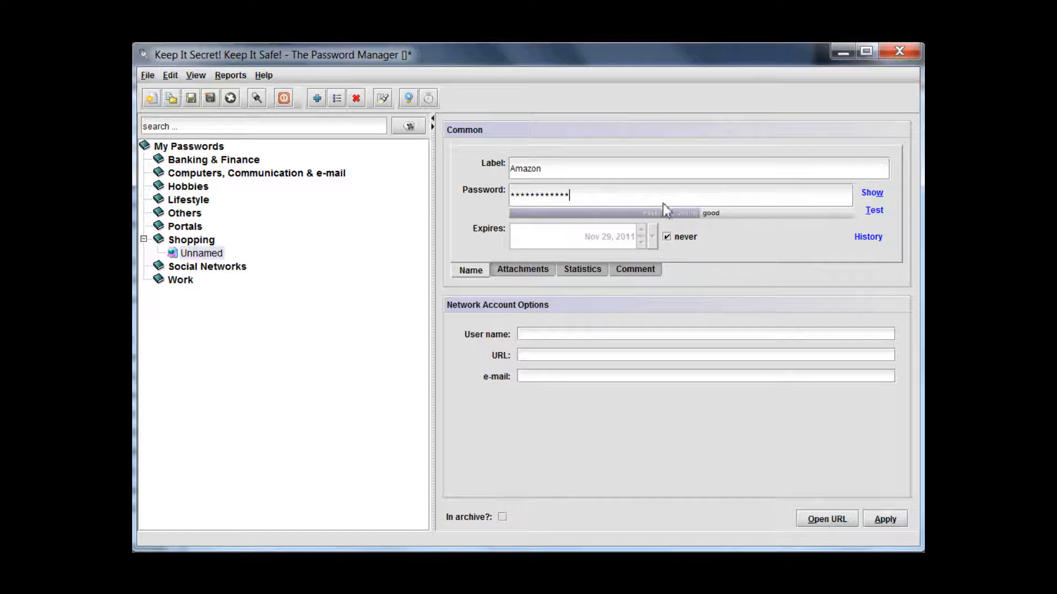
# Turn off the never-expires option and set the password's expiry date to Nov 29, 2012
pyautogui.click(667, 237)
pyautogui.click(627, 235)
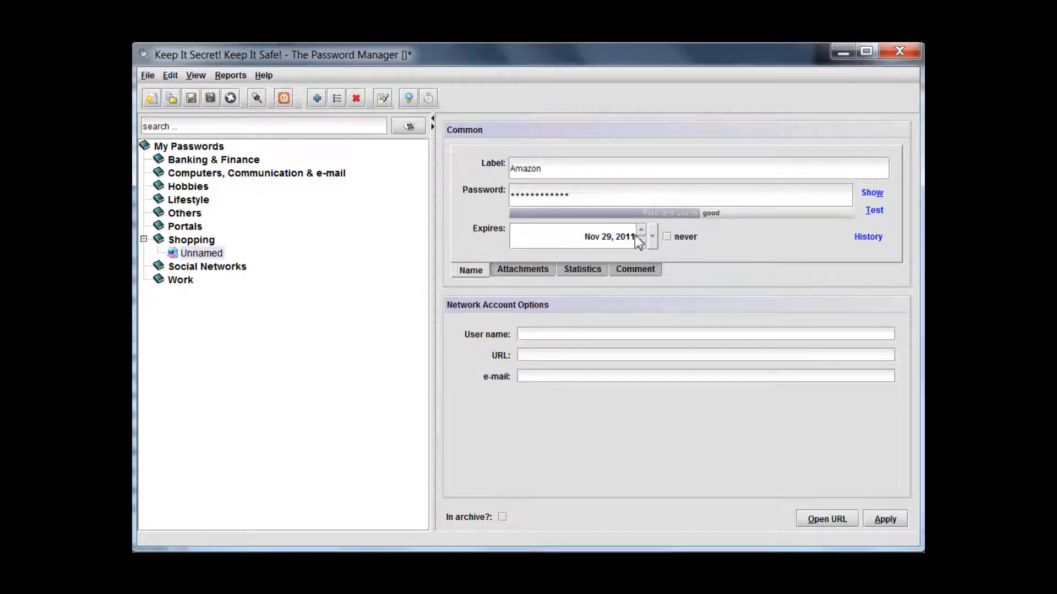
pyautogui.click(641, 230)
pyautogui.click(739, 335)
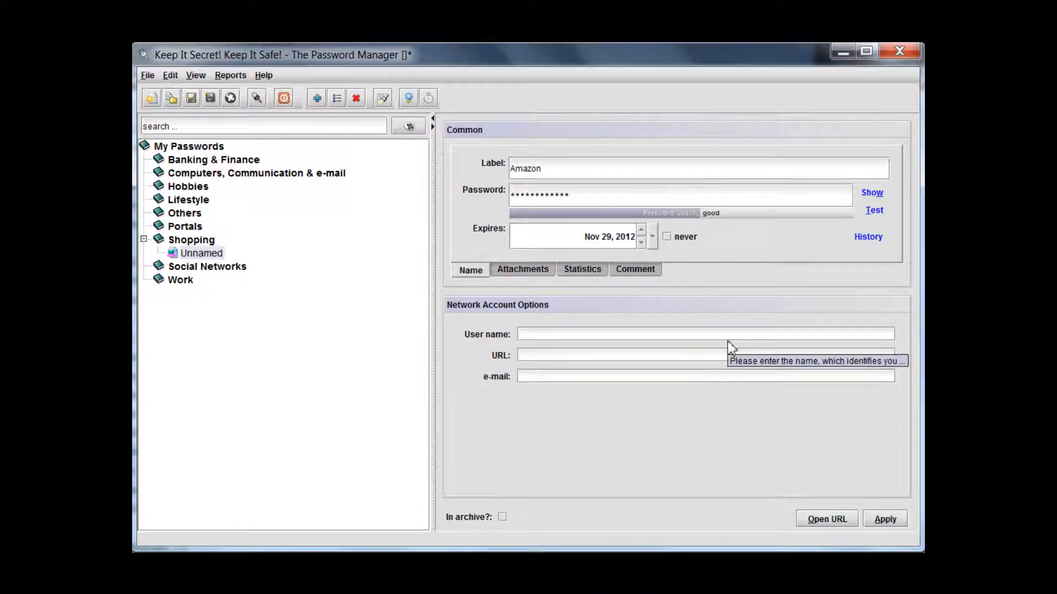
pyautogui.write('amazonuser')
pyautogui.click(698, 357)
pyautogui.write('htt')
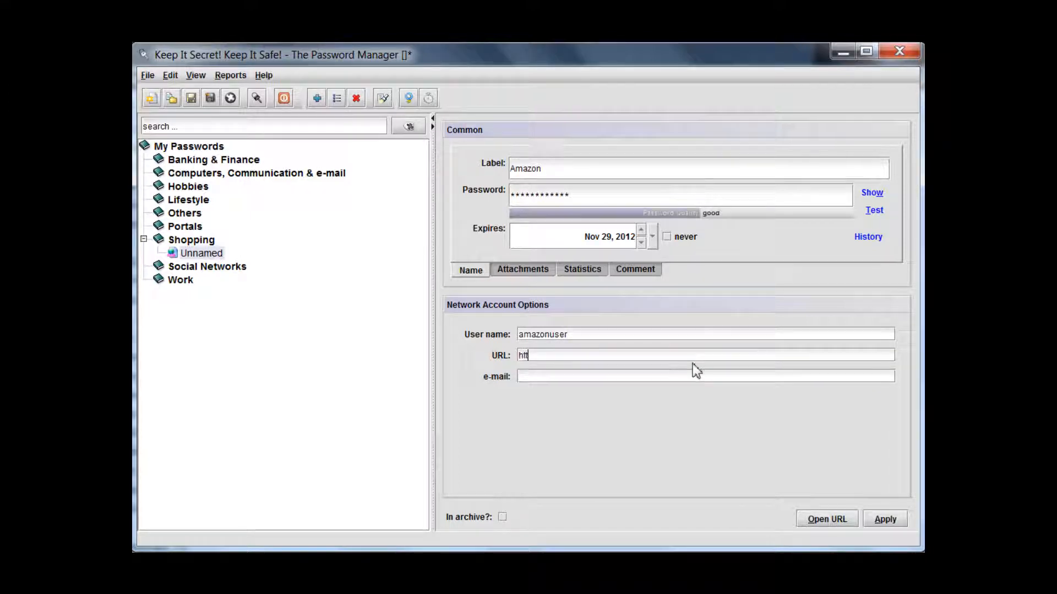
pyautogui.write('p://www.amazon.com')
# Fill in the account's e-mail address and apply the Amazon account details
pyautogui.click(688, 377)
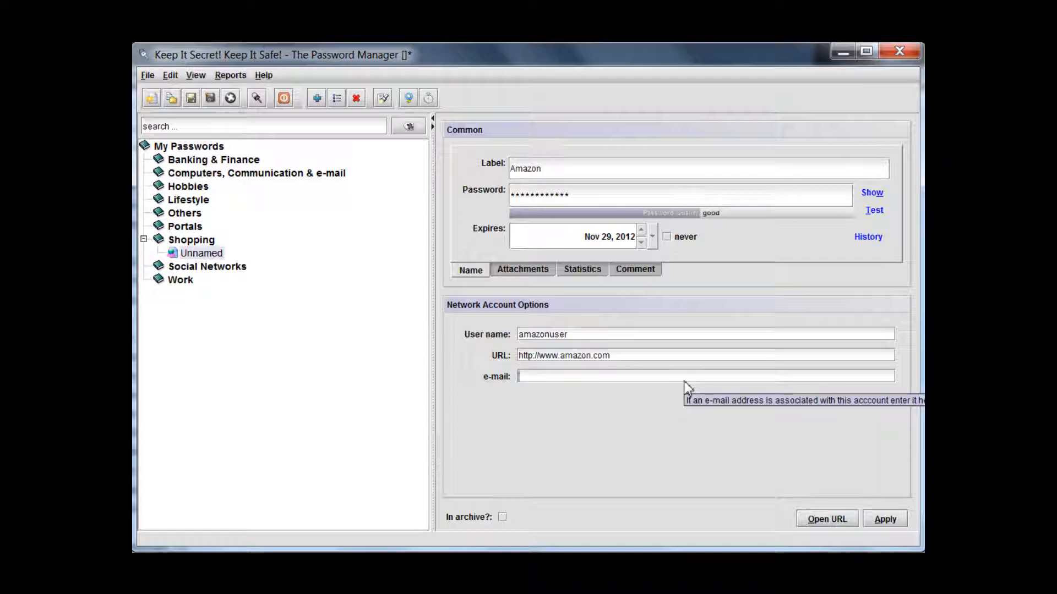
pyautogui.write('foobar@email')
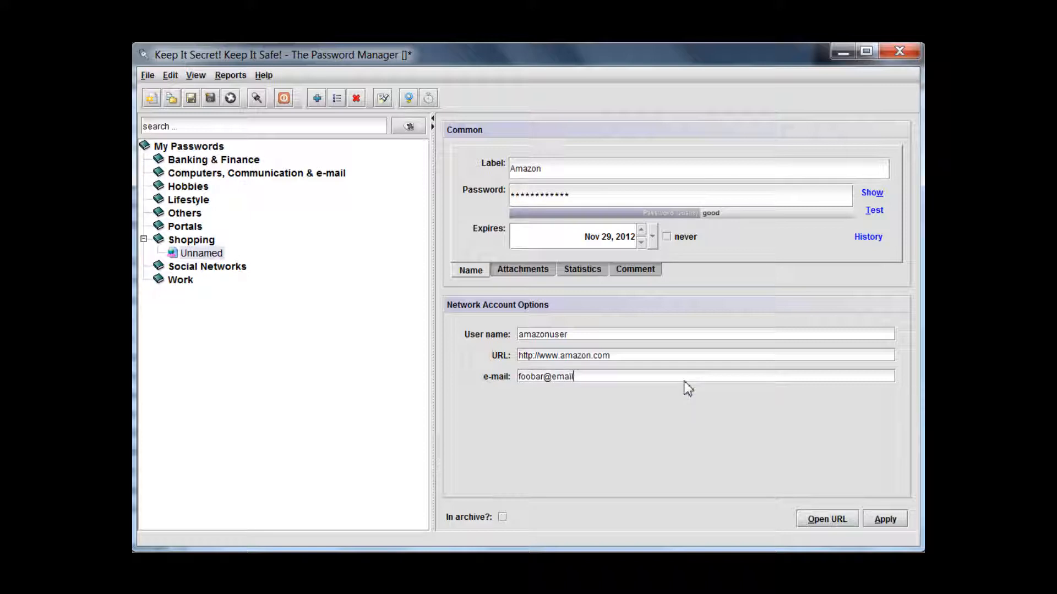
pyautogui.write('.com')
pyautogui.click(890, 519)
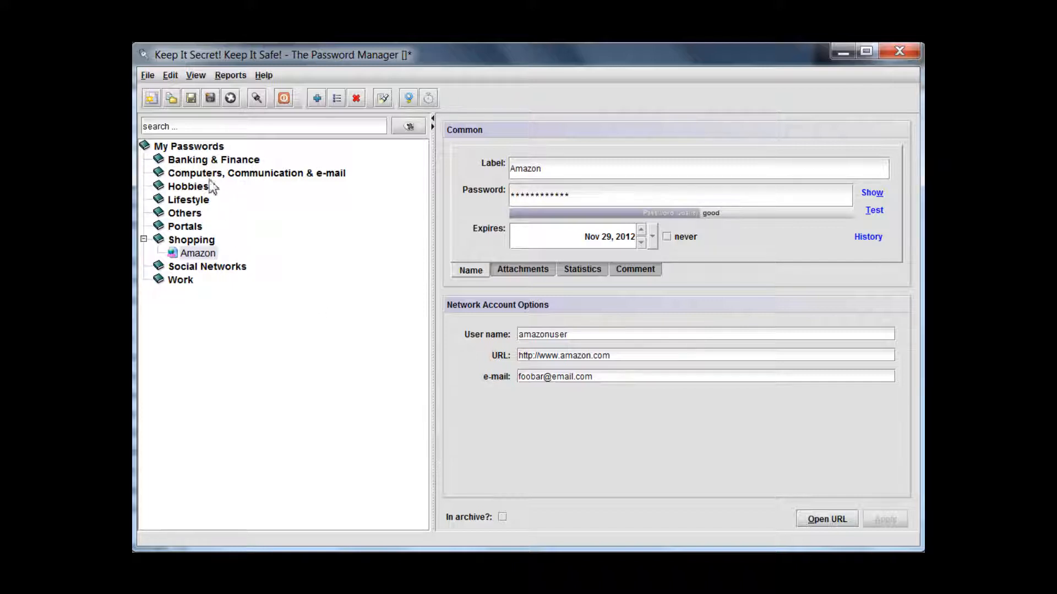
# Start saving the password file and choose the My Passwords folder on the Desktop as its location
pyautogui.click(191, 99)
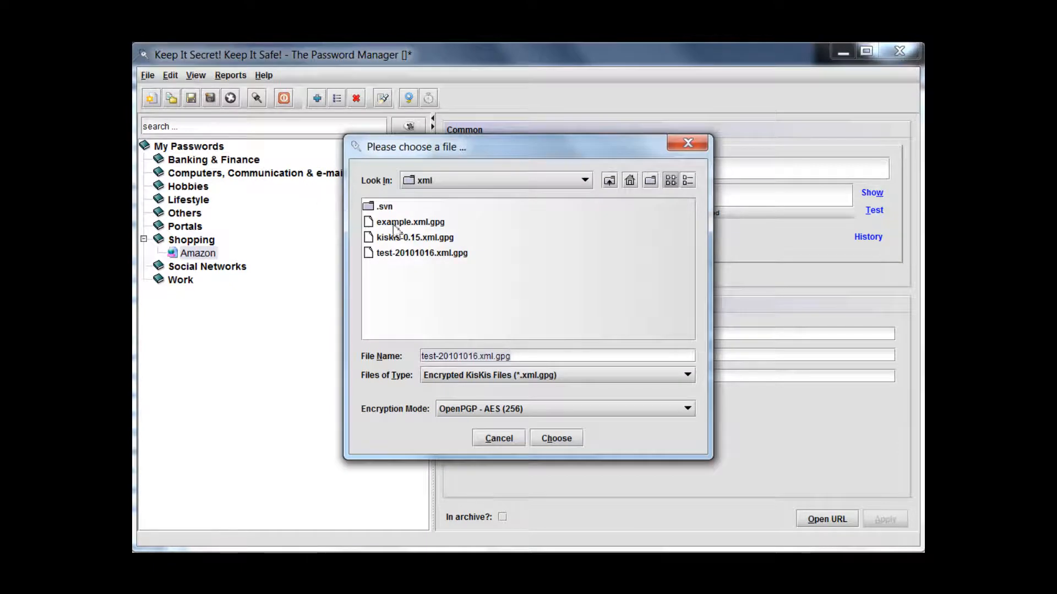
pyautogui.click(630, 186)
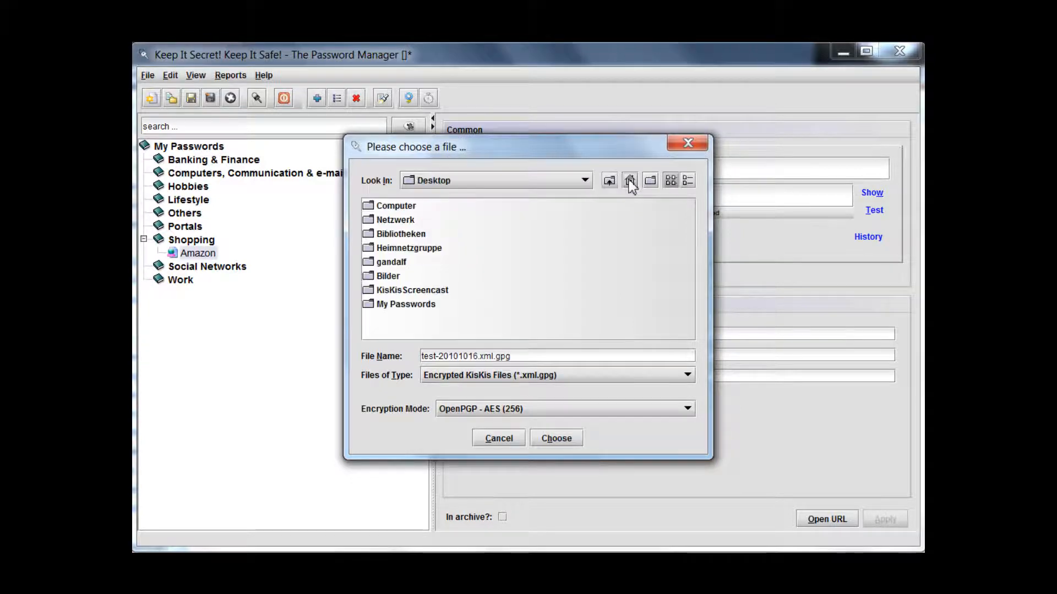
pyautogui.doubleClick(415, 303)
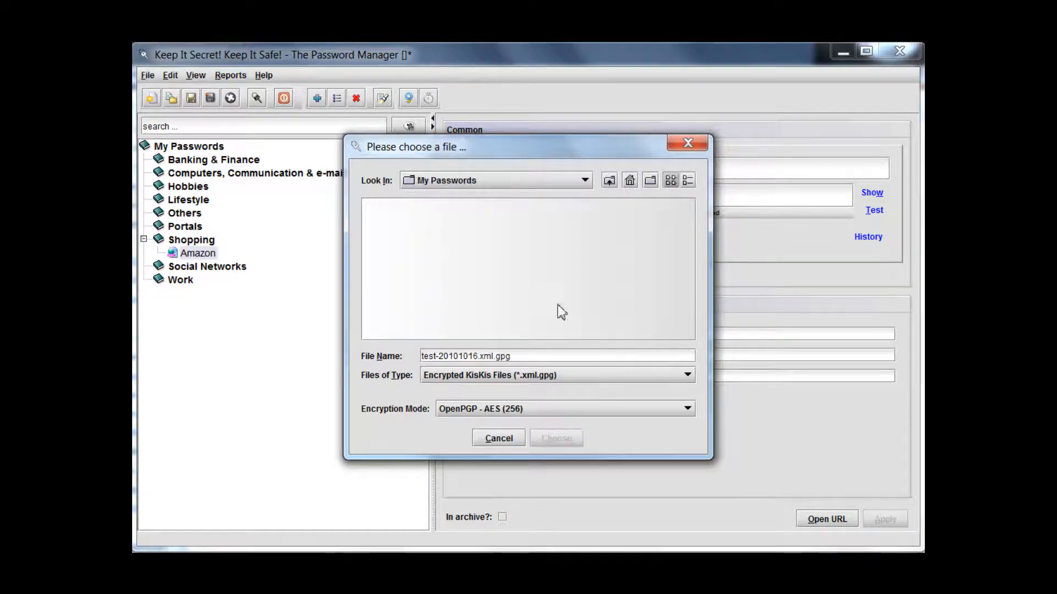
# Replace the suggested file name with kiskis
pyautogui.press('Home')
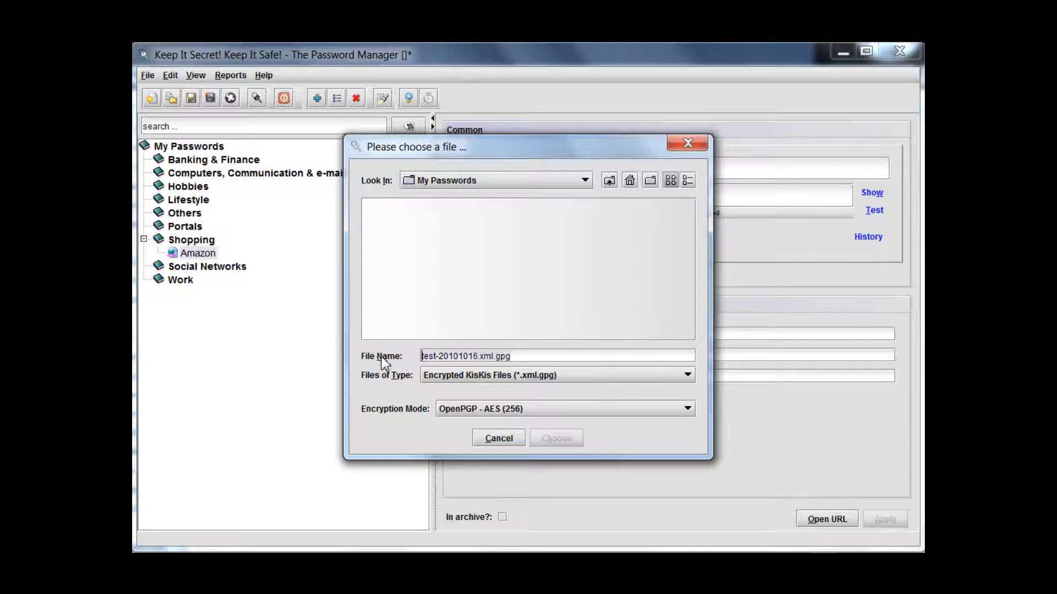
pyautogui.press('Left')
pyautogui.write('a')
pyautogui.press('BackSpace')
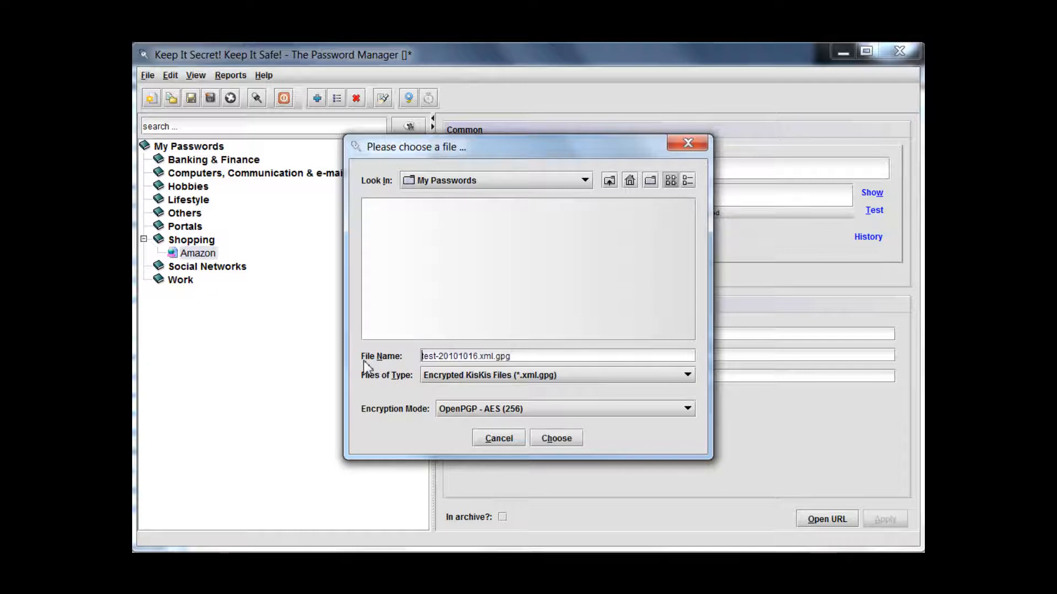
pyautogui.press('Delete')
pyautogui.press('Delete')
pyautogui.press('Delete')
pyautogui.press('Delete')
pyautogui.press('Delete')
pyautogui.press('Delete')
pyautogui.press('Delete')
pyautogui.press('Delete')
pyautogui.press('Delete')
pyautogui.press('Delete')
pyautogui.press('Delete')
pyautogui.press('Delete')
pyautogui.press('Delete')
pyautogui.press('Delete')
pyautogui.press('Delete')
pyautogui.press('Delete')
pyautogui.press('Delete')
pyautogui.press('Delete')
pyautogui.press('Delete')
pyautogui.press('Delete')
pyautogui.write('kiskis')
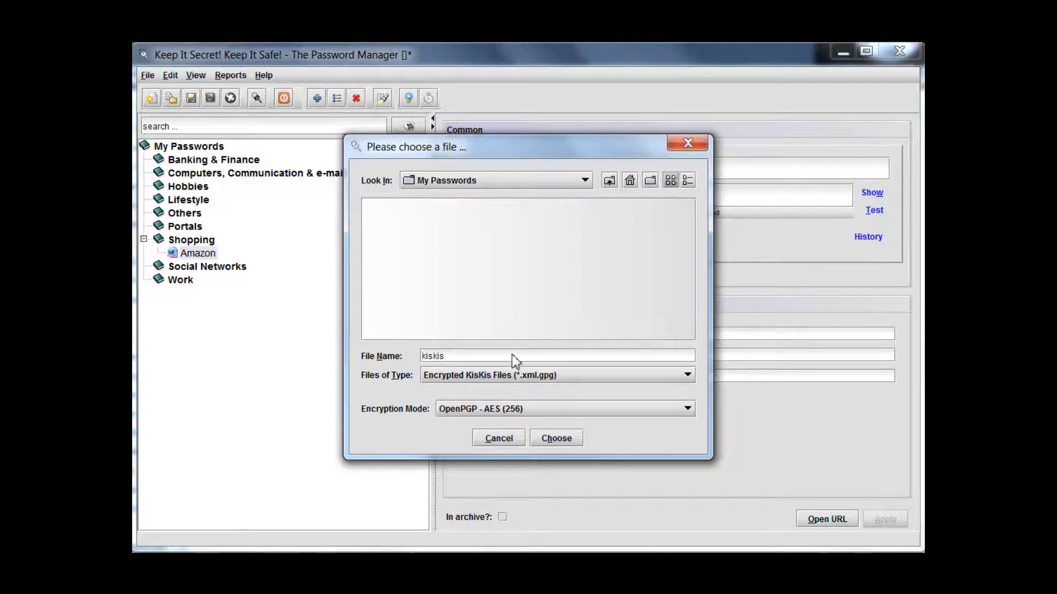
# Choose the Encrypted KisKis Files type with OpenPGP - AES (256) encryption and accept the .xml.gpg extension for the file name
pyautogui.click(520, 379)
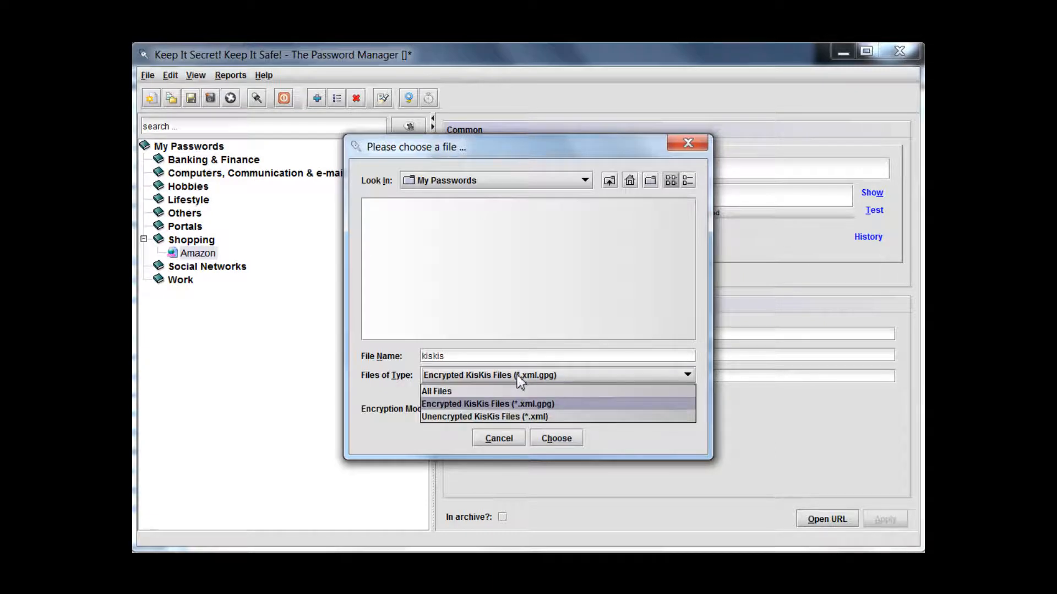
pyautogui.click(510, 405)
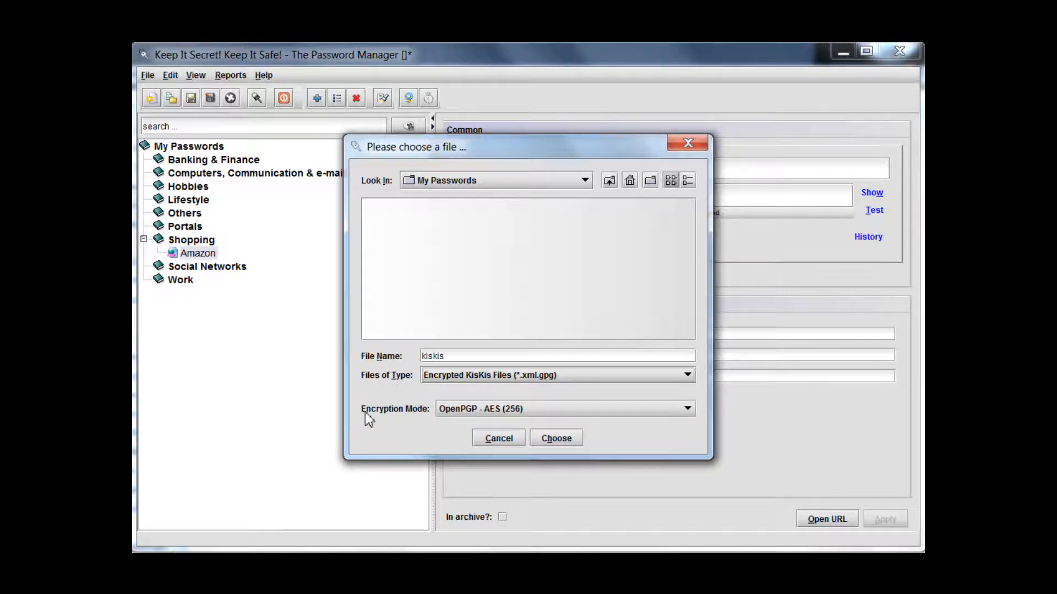
pyautogui.click(474, 409)
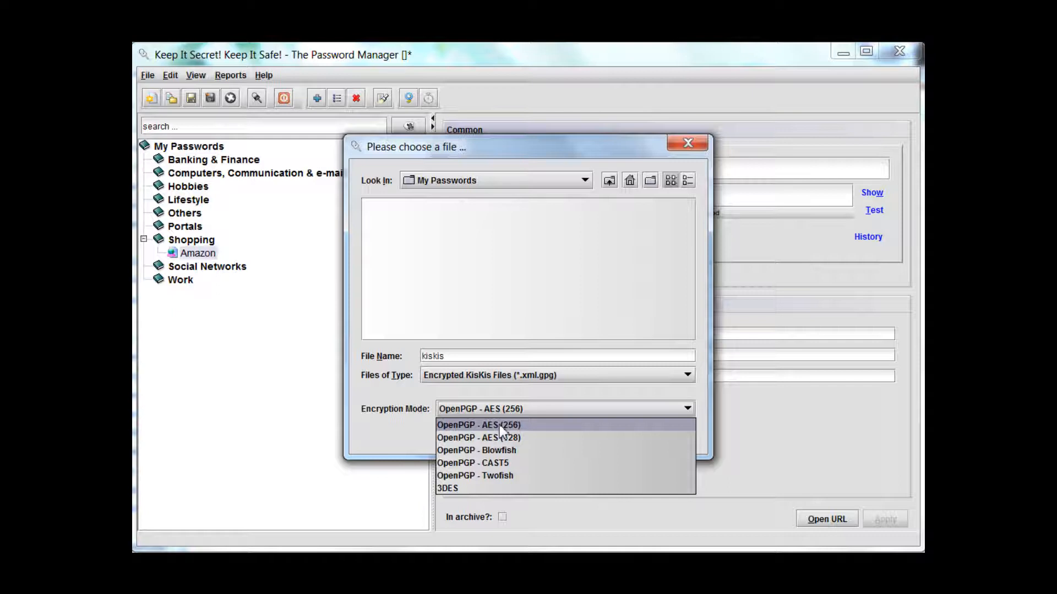
pyautogui.click(500, 426)
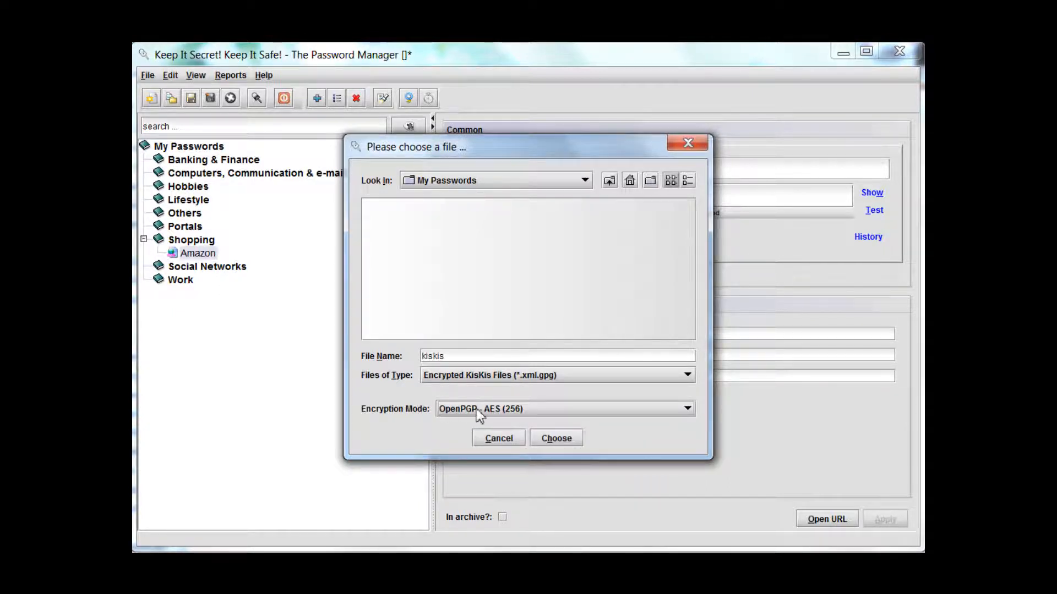
pyautogui.click(560, 438)
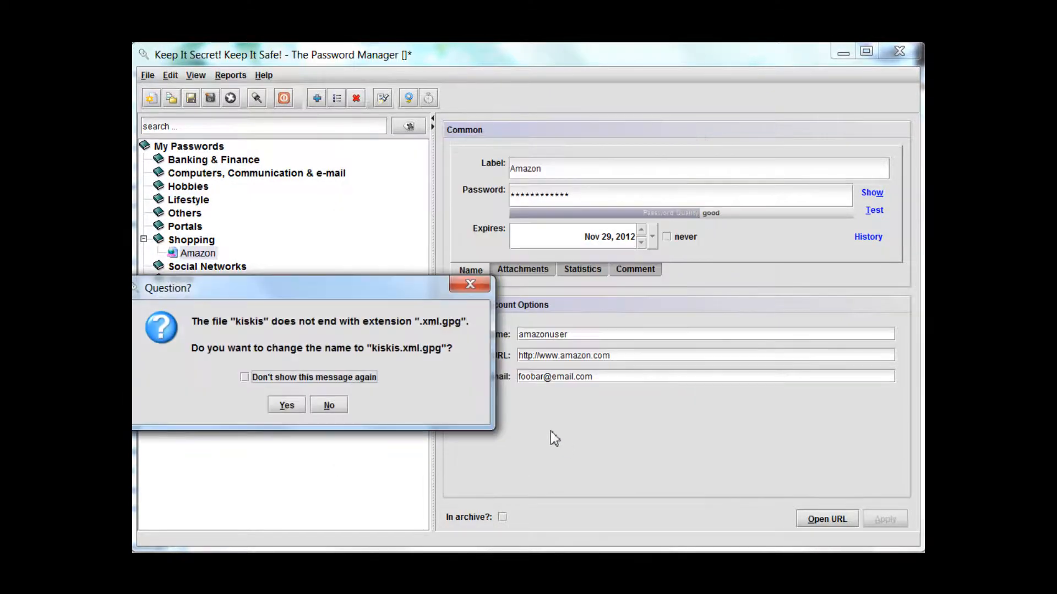
pyautogui.moveTo(394, 286); pyautogui.dragTo(551, 239)
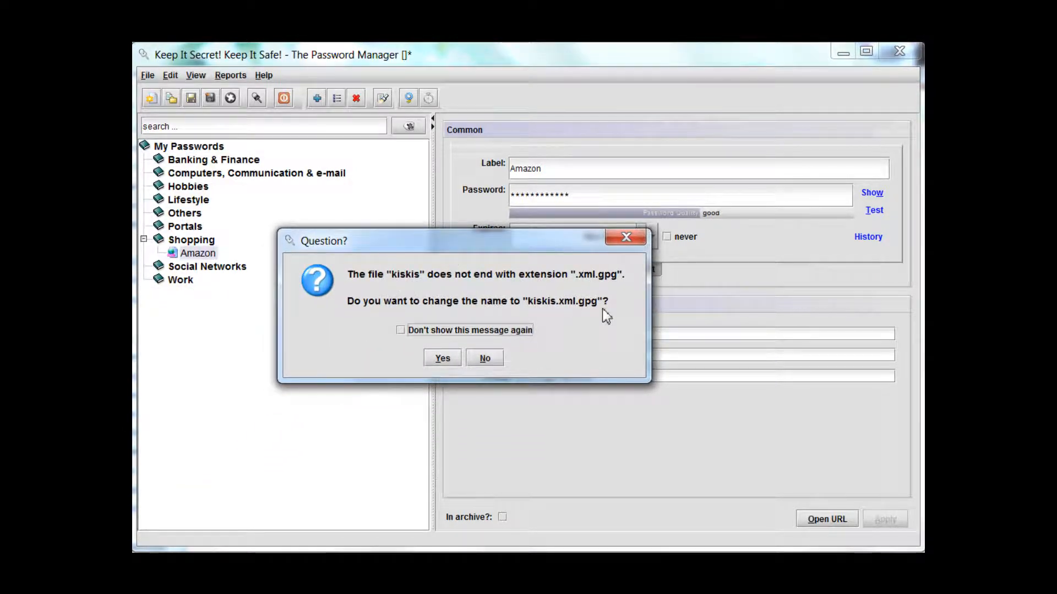
pyautogui.click(442, 361)
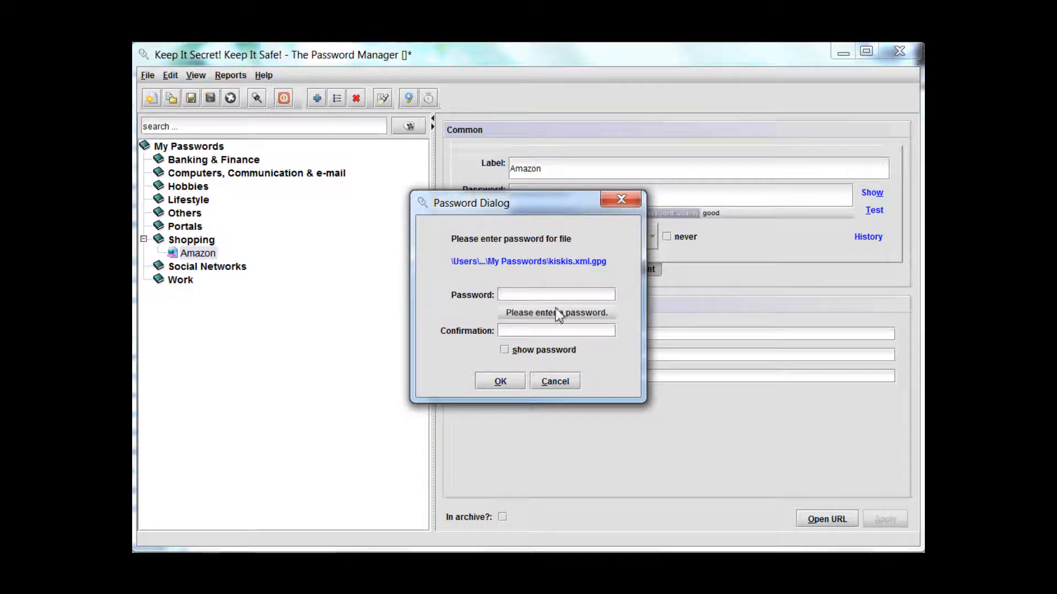
# Try to protect the file with a dictionary-word password, reveal it, check its quality details and cancel when asked about proceeding
pyautogui.write('**********')
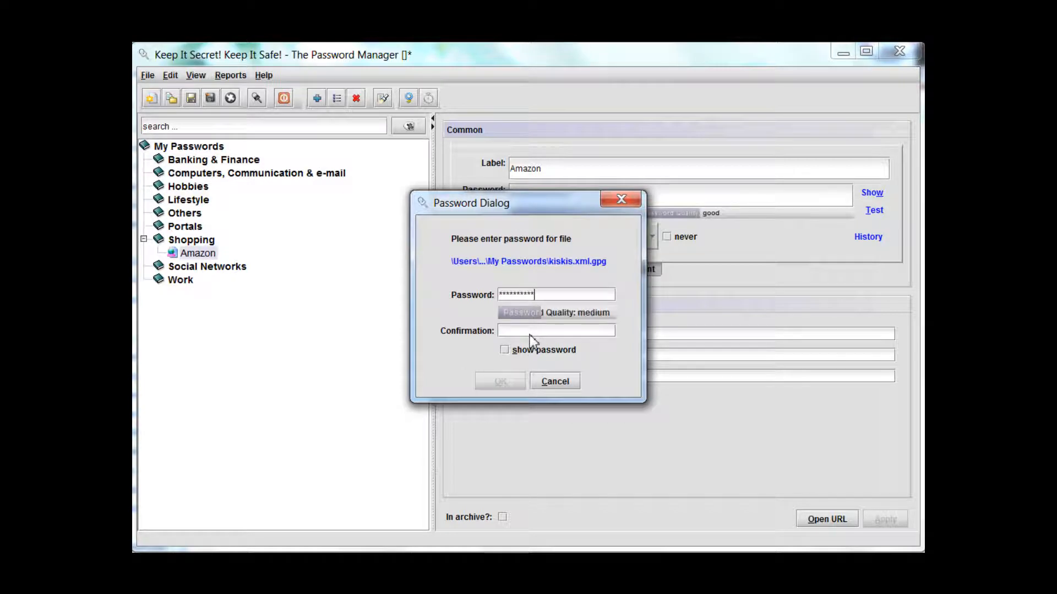
pyautogui.click(529, 333)
pyautogui.write('**********')
pyautogui.click(504, 350)
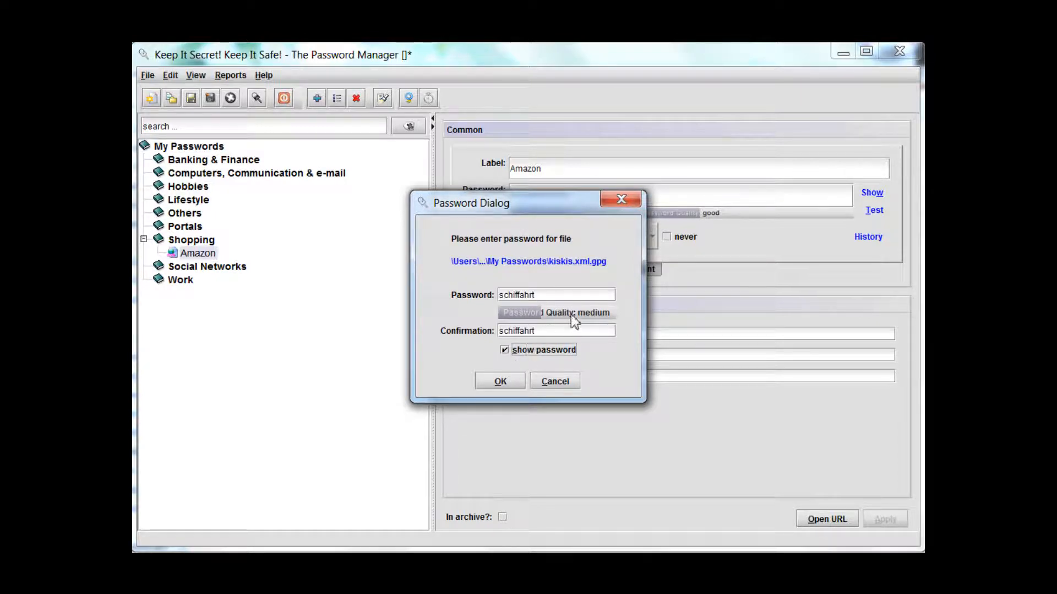
pyautogui.moveTo(570, 314)
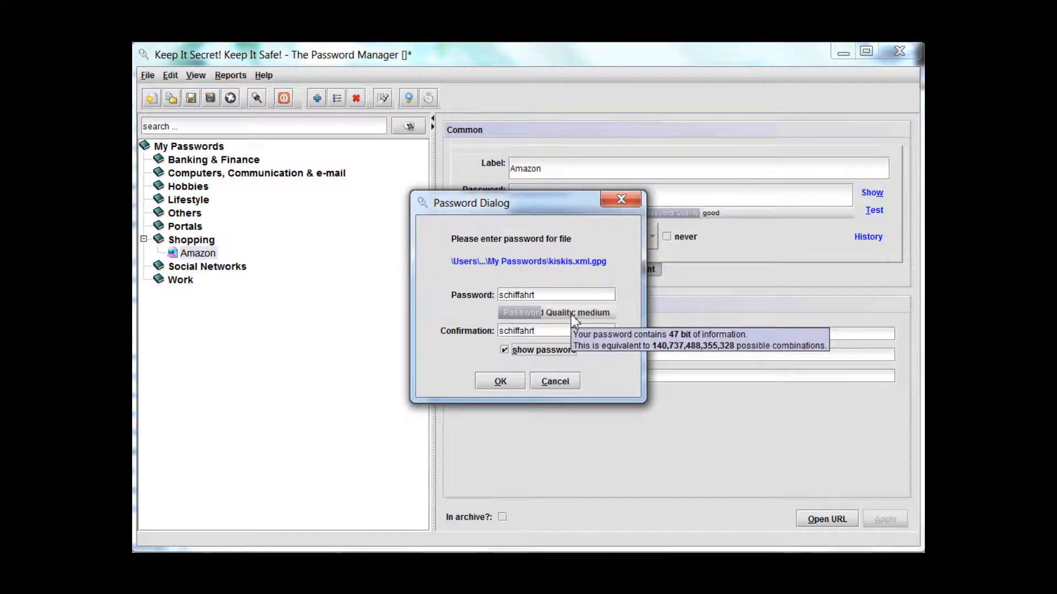
pyautogui.click(507, 382)
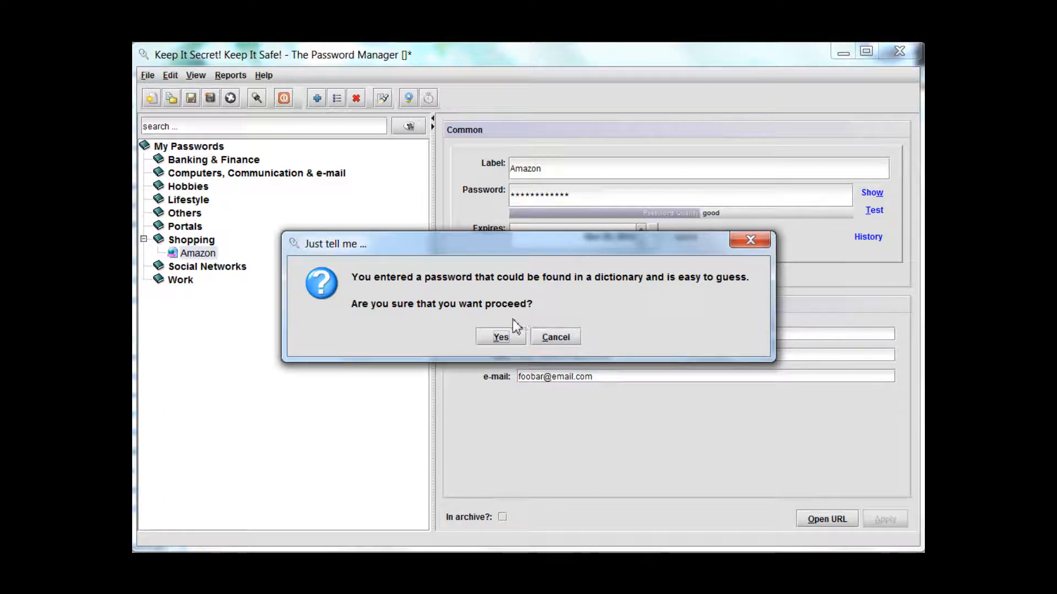
pyautogui.click(557, 338)
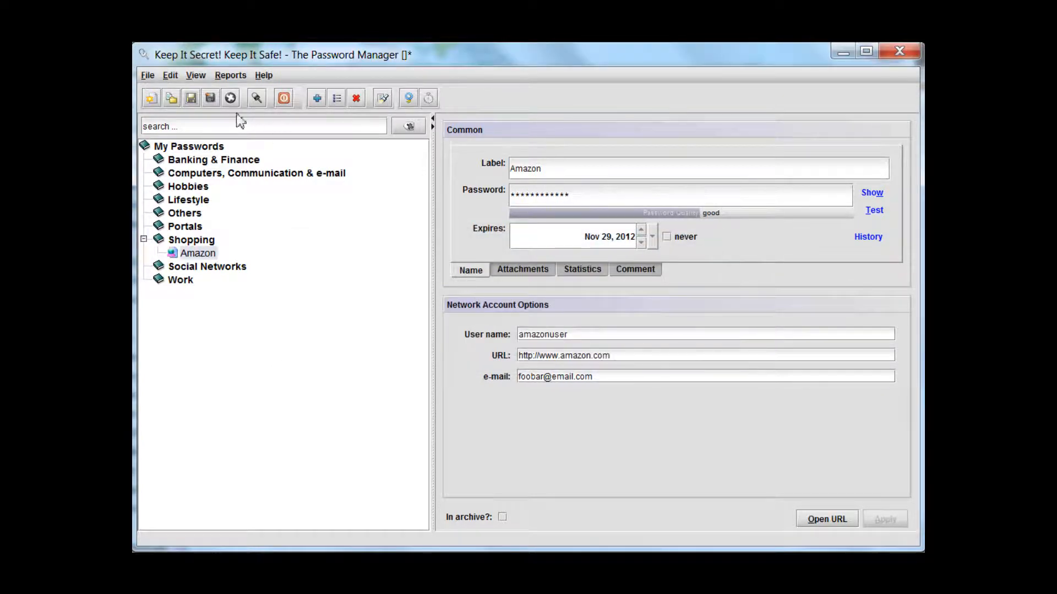
# Start saving the password file again and select the My Passwords folder on the Desktop
pyautogui.click(191, 98)
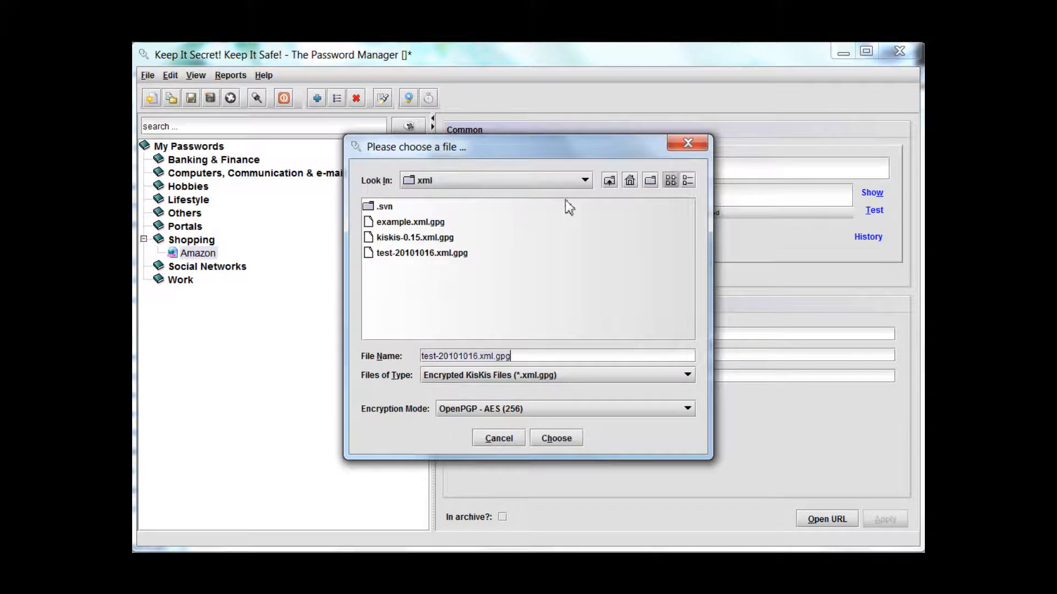
pyautogui.click(629, 180)
pyautogui.click(420, 306)
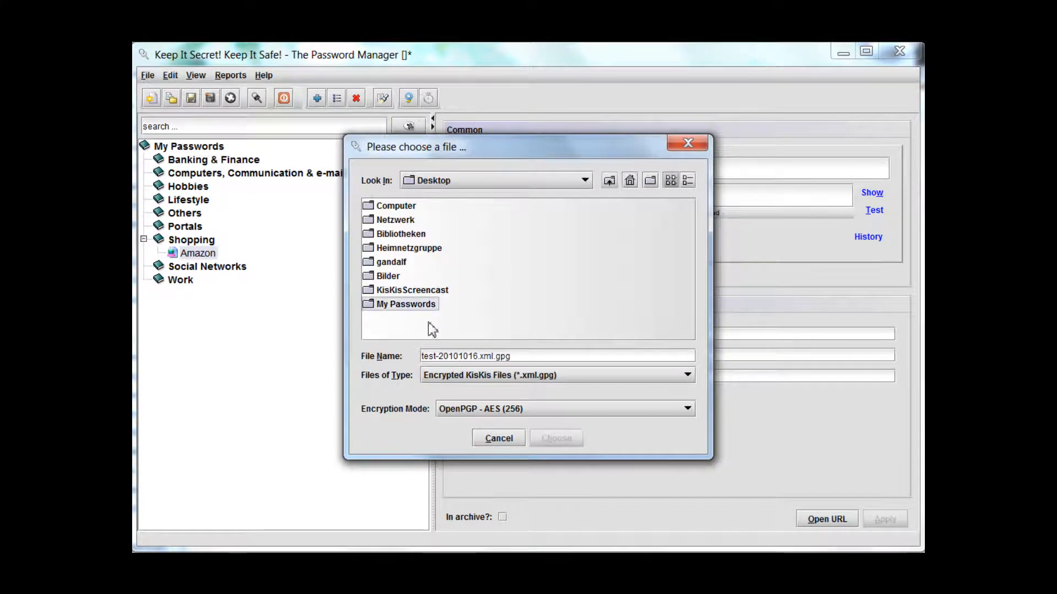
pyautogui.doubleClick(369, 308)
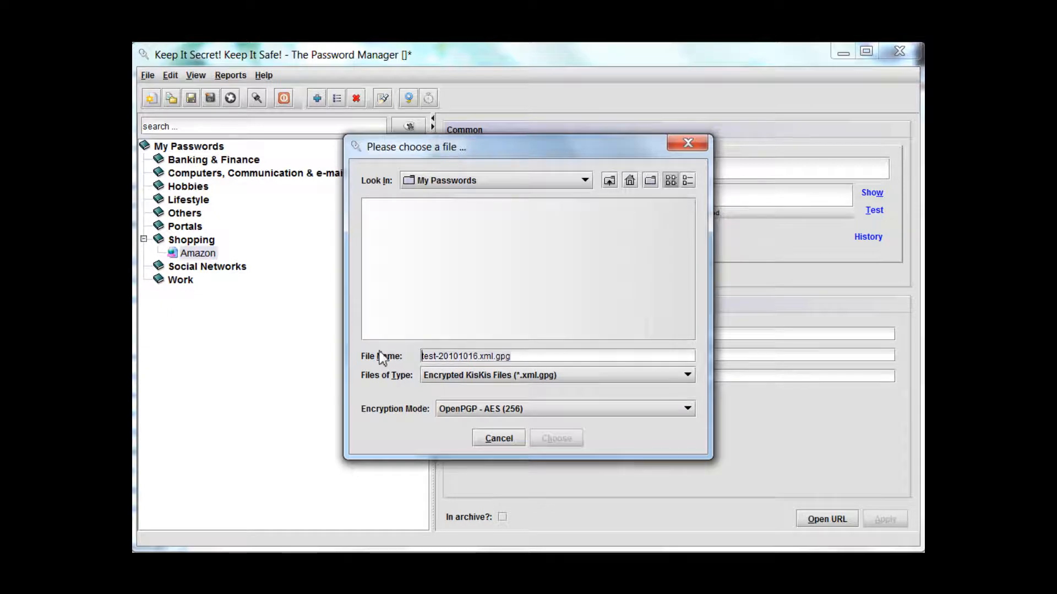
# Name the file kiskis, confirm the save settings and accept adding the .xml.gpg extension
pyautogui.press('Delete')
pyautogui.press('Delete')
pyautogui.press('Delete')
pyautogui.press('Delete')
pyautogui.press('Delete')
pyautogui.press('Delete')
pyautogui.press('Delete')
pyautogui.press('Delete')
pyautogui.press('Delete')
pyautogui.press('Delete')
pyautogui.press('Delete')
pyautogui.press('Delete')
pyautogui.press('Delete')
pyautogui.press('Delete')
pyautogui.press('Delete')
pyautogui.press('Delete')
pyautogui.press('Delete')
pyautogui.press('Delete')
pyautogui.press('Delete')
pyautogui.press('Delete')
pyautogui.write('kiskis')
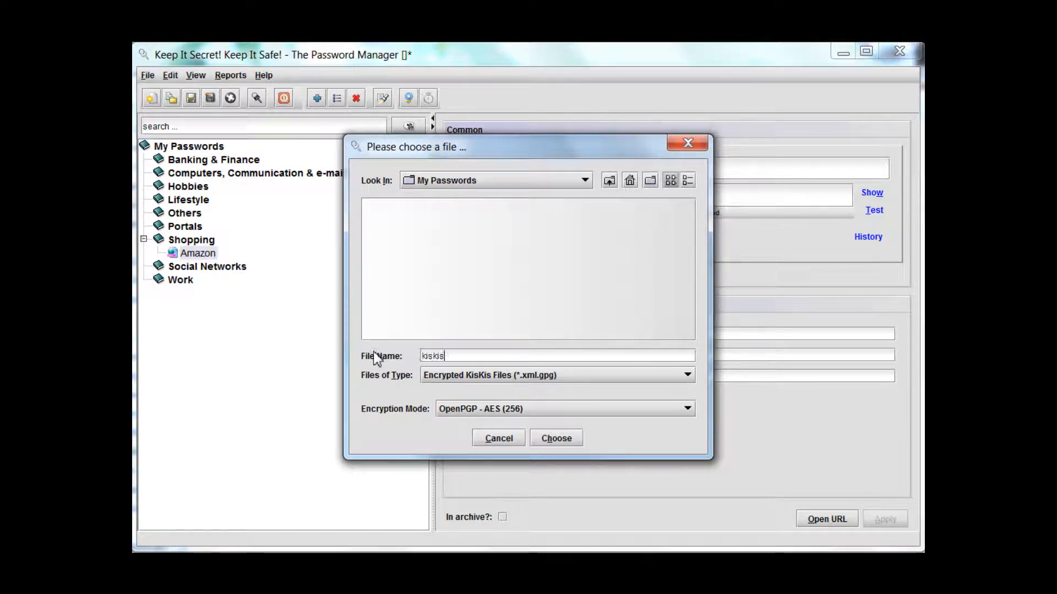
pyautogui.click(556, 438)
pyautogui.click(291, 407)
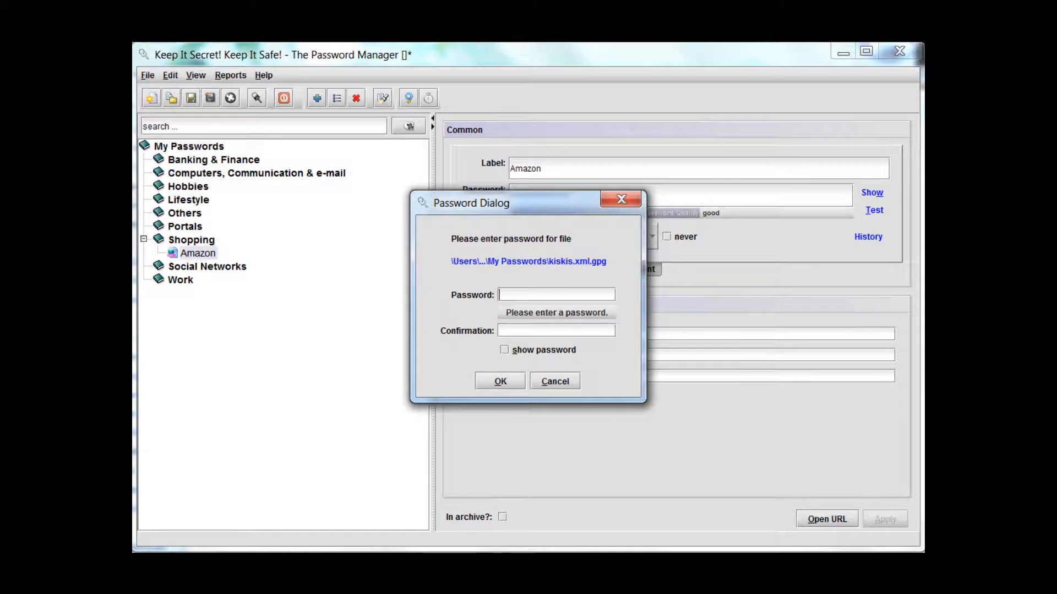
# Paste a stronger file password into the password and confirmation fields, reveal it for checking and finish saving the file
pyautogui.click(527, 295)
pyautogui.hotkey('ctrl', 'v')
pyautogui.click(517, 335)
pyautogui.hotkey('ctrl', 'v')
pyautogui.click(540, 351)
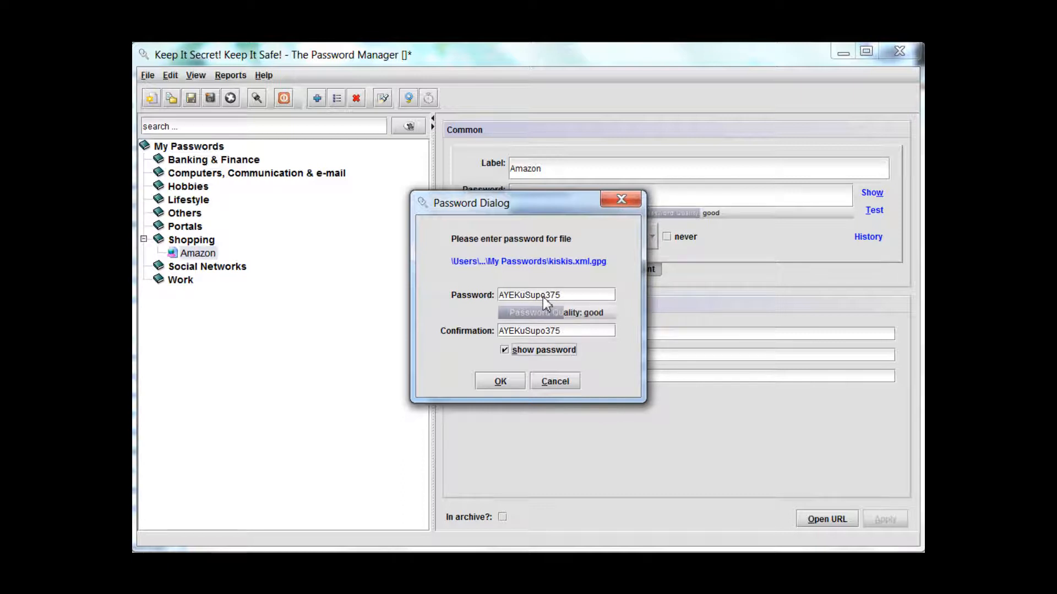
pyautogui.click(514, 383)
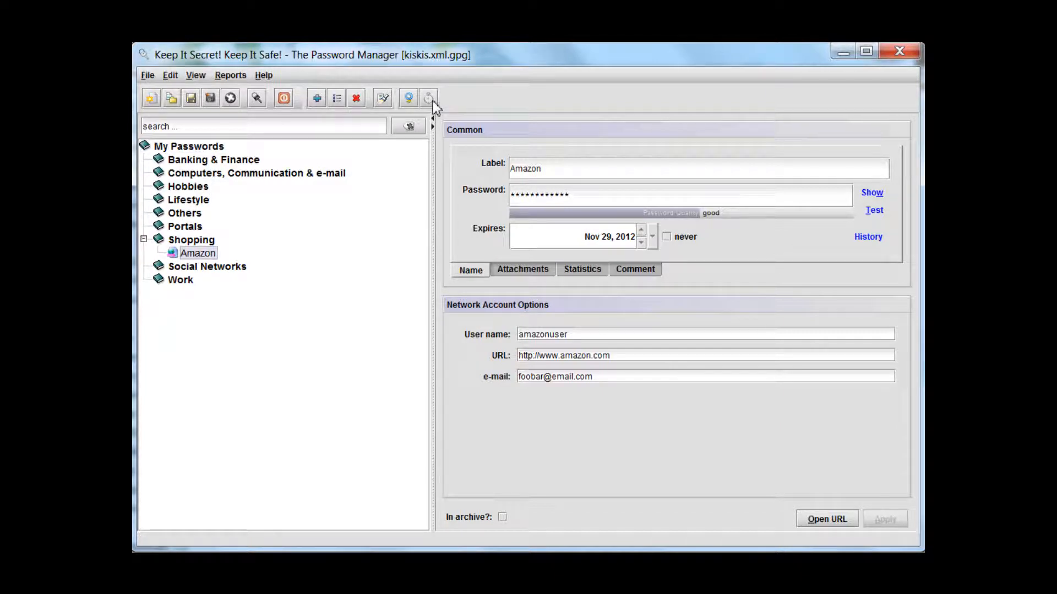
# Create a new Network/Internet Account in the Shopping group and label it Booxtra
pyautogui.click(204, 246)
pyautogui.rightClick(203, 243)
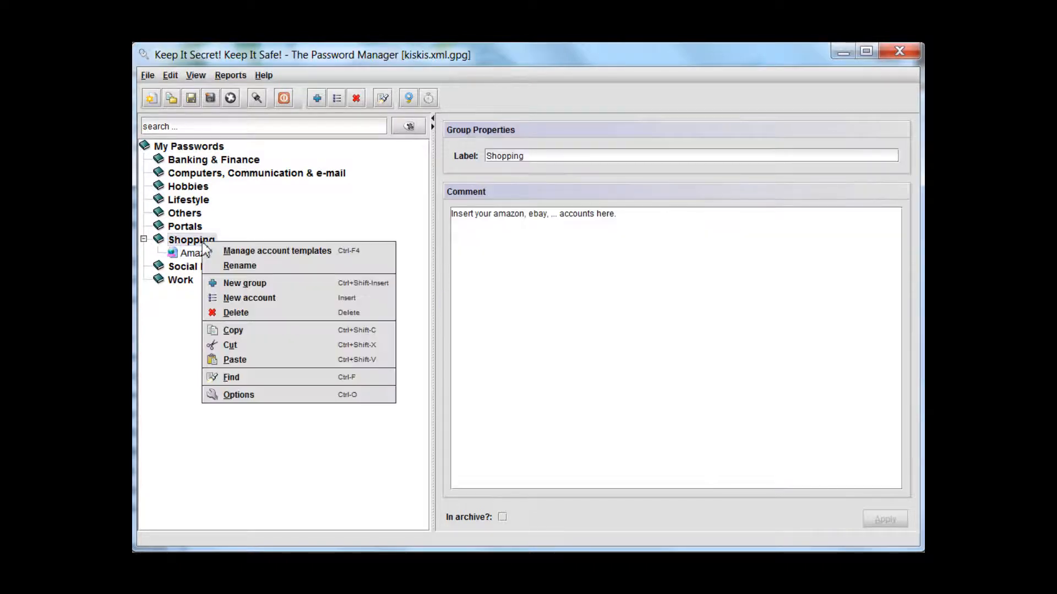
pyautogui.click(249, 298)
pyautogui.click(498, 364)
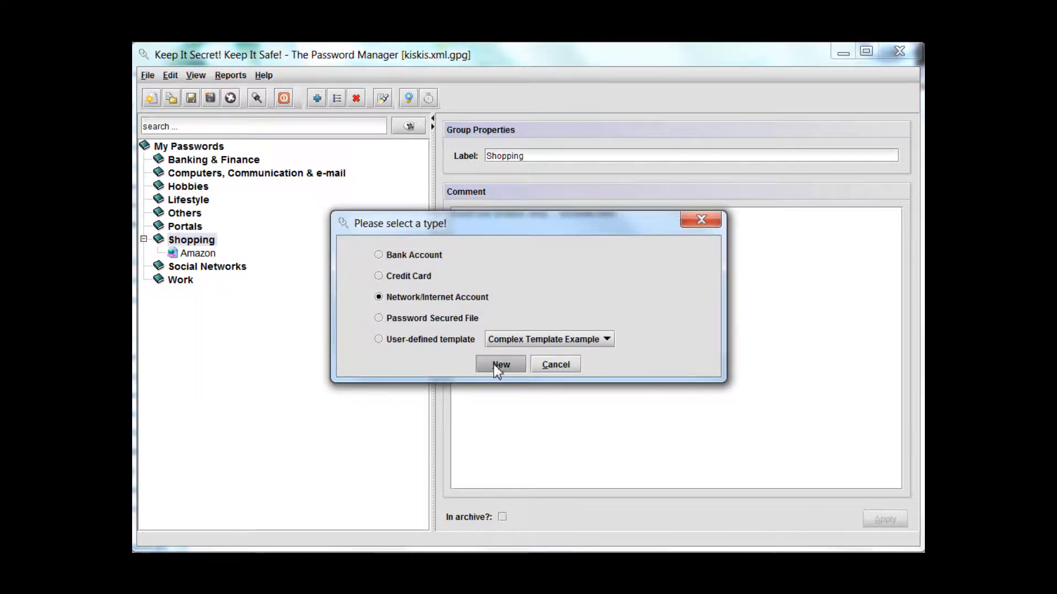
pyautogui.hotkey('ctrl', 'a')
pyautogui.write('Booxtra')
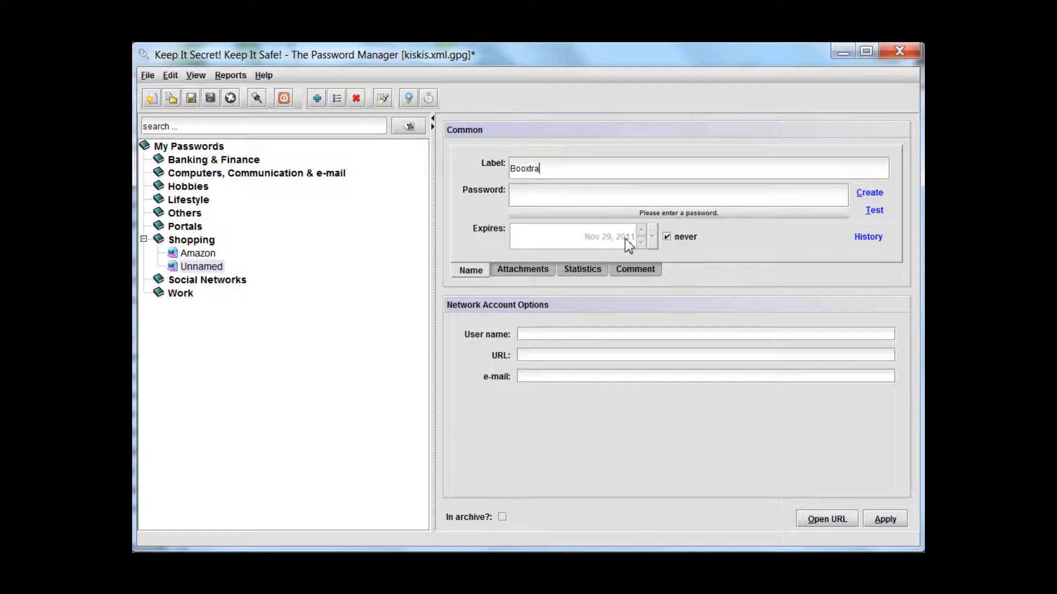
# Generate a random password for the Booxtra account with the suggested length and show it in plain text
pyautogui.click(858, 196)
pyautogui.click(856, 224)
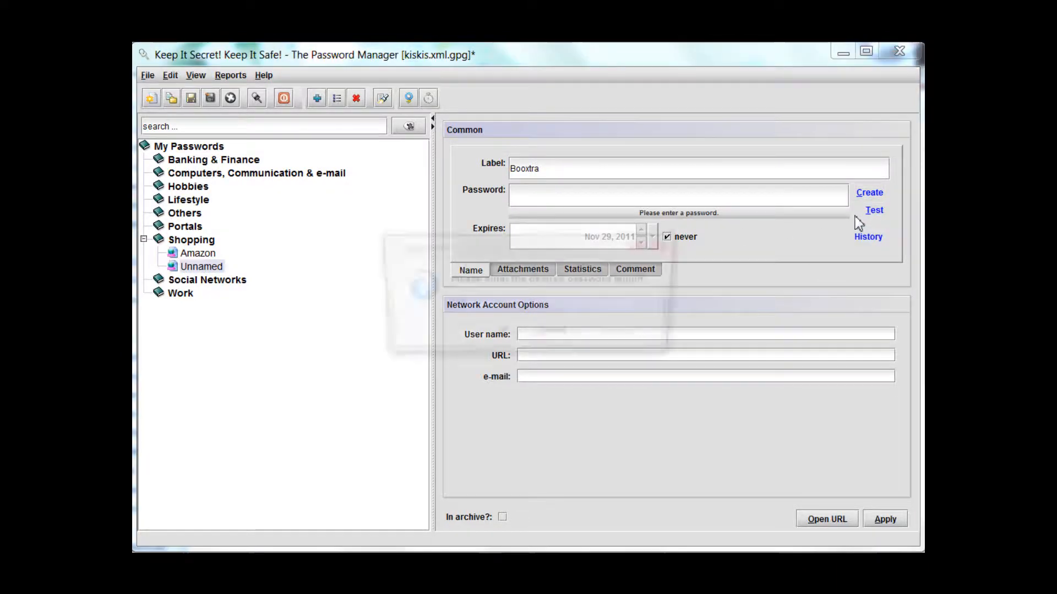
pyautogui.click(503, 334)
pyautogui.click(872, 193)
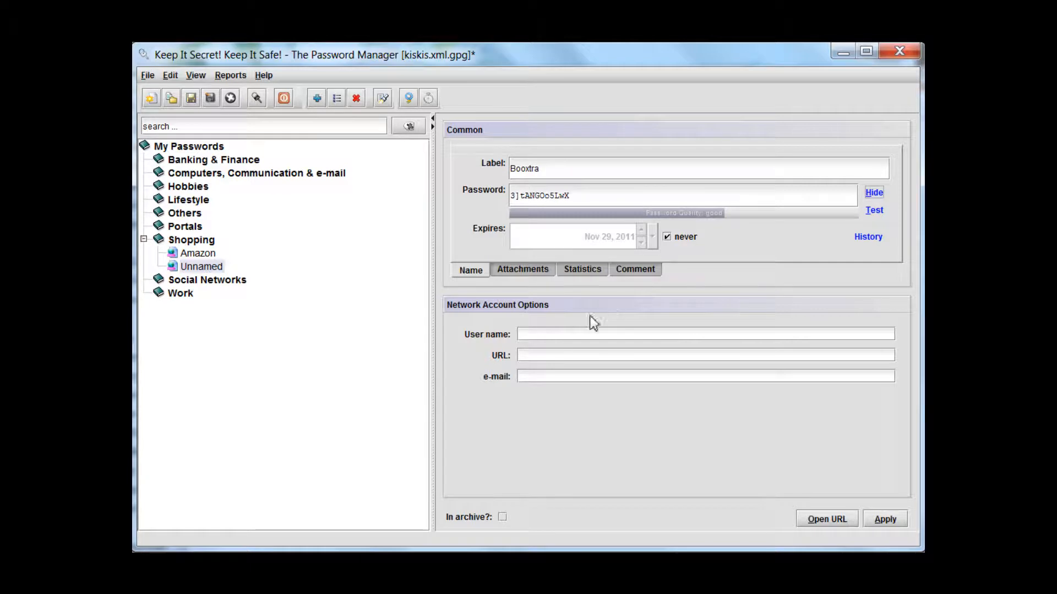
pyautogui.click(586, 335)
pyautogui.write('booc')
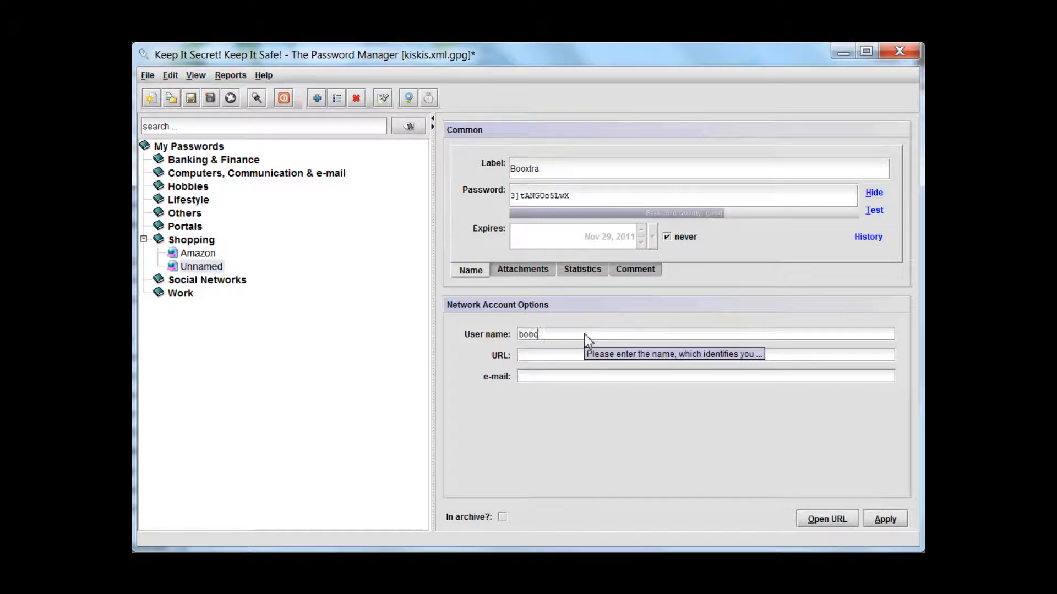
pyautogui.press('BackSpace')
pyautogui.write('xtrauser')
pyautogui.press('Tab')
pyautogui.write('http://www')
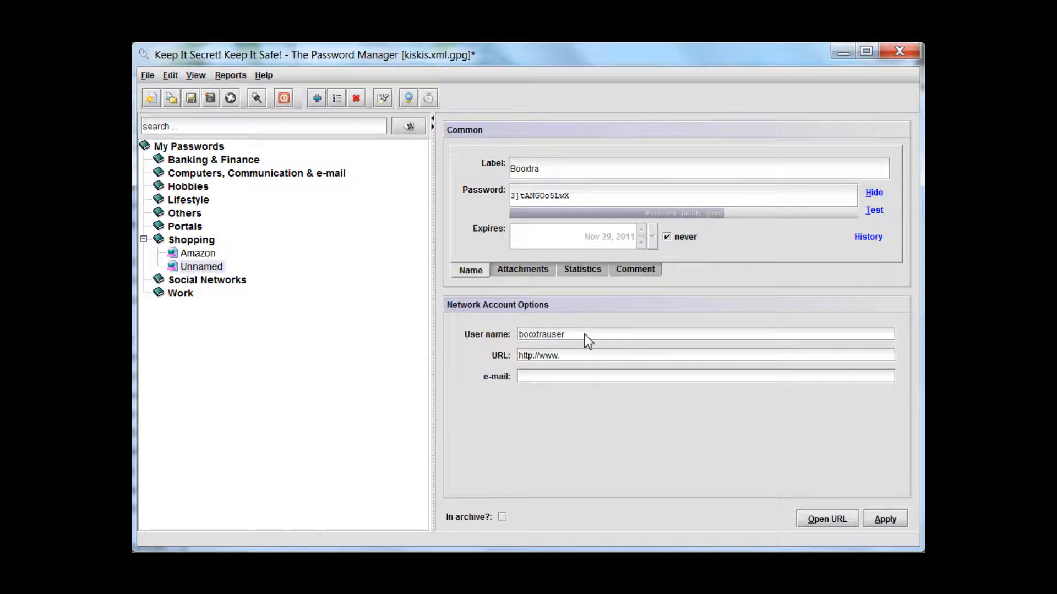
pyautogui.write('.booxtra.c')
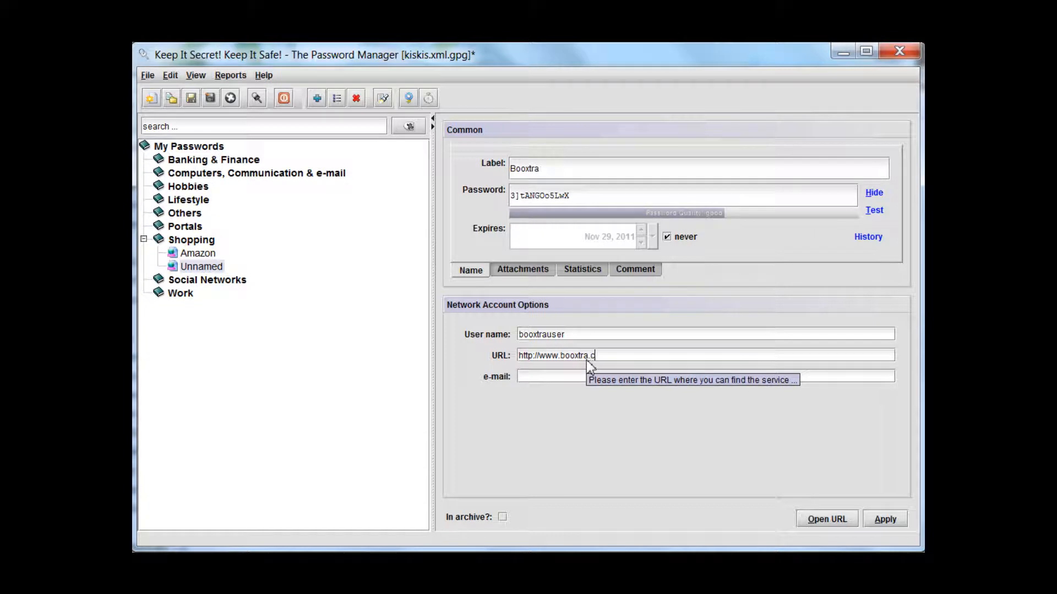
pyautogui.write('om')
# Fill in the account's e-mail address and apply the Booxtra account details
pyautogui.press('Tab')
pyautogui.write('foobar')
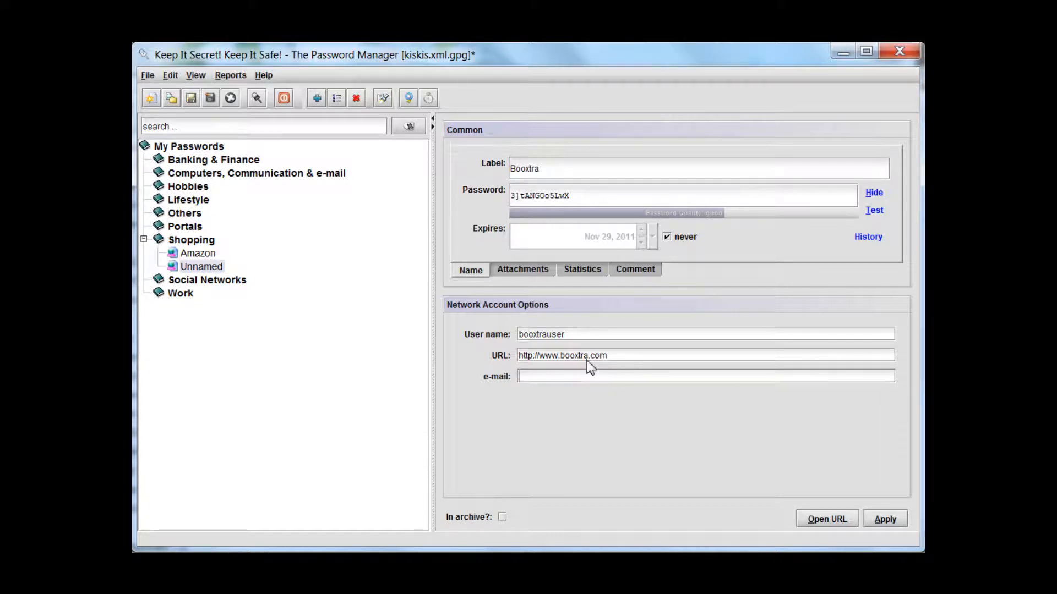
pyautogui.write('@foo.com')
pyautogui.press('Return')
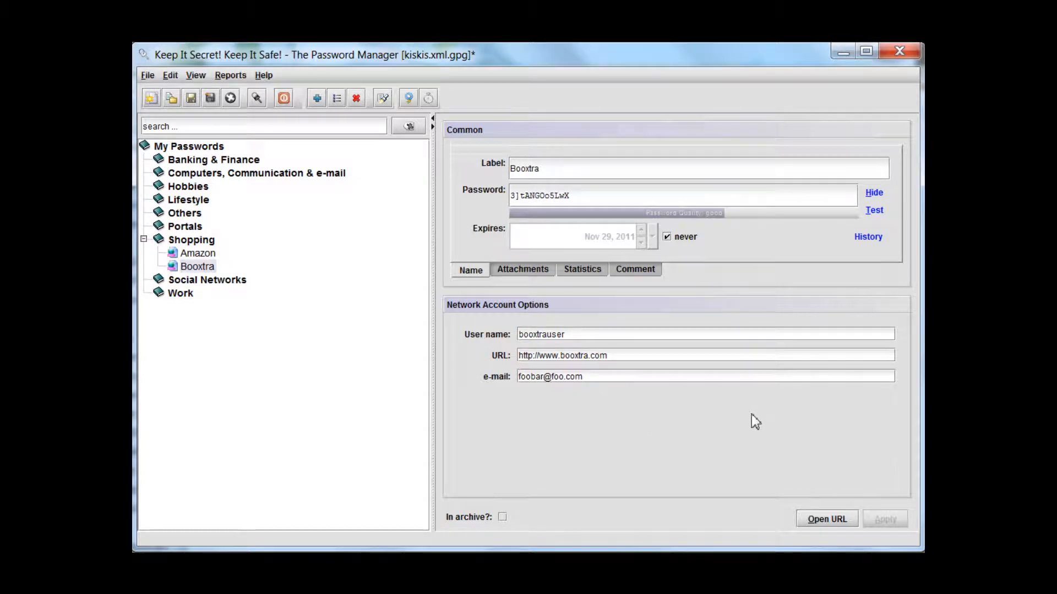
# Add a new group labelled Book Stores inside the Shopping group and apply the change
pyautogui.click(204, 244)
pyautogui.rightClick(205, 249)
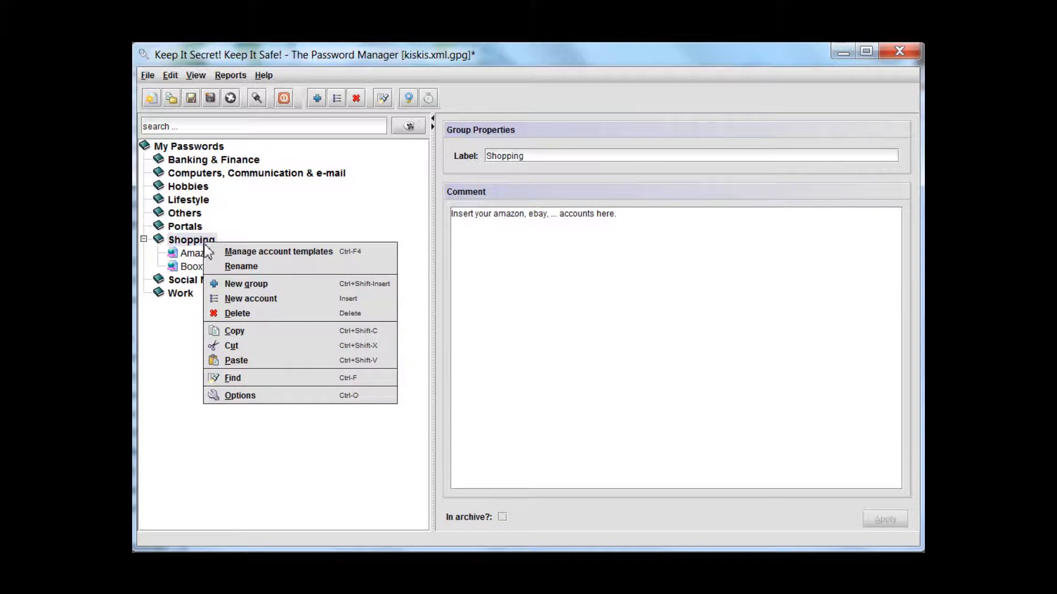
pyautogui.click(226, 288)
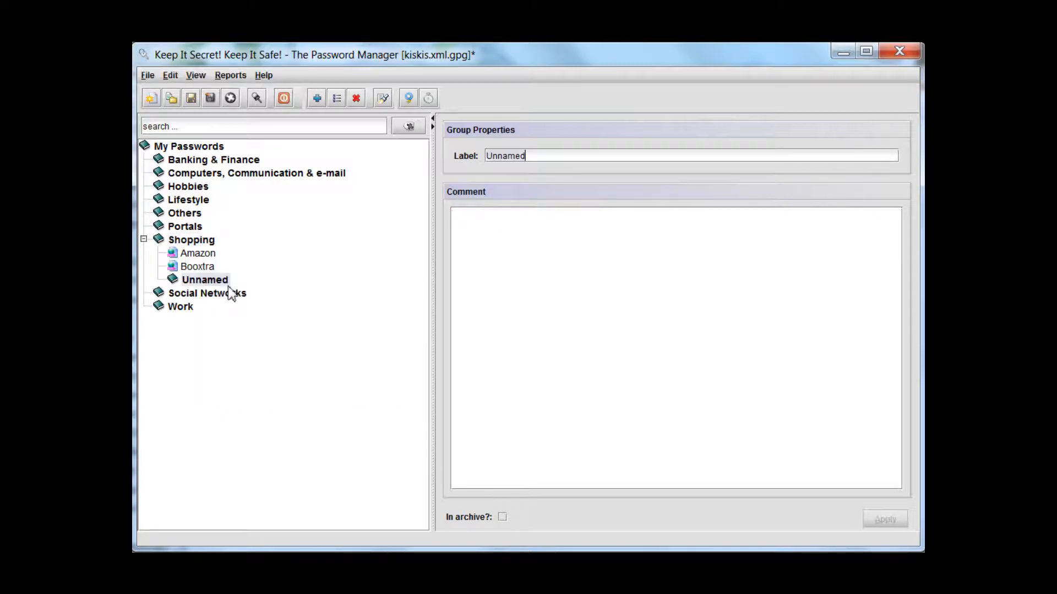
pyautogui.hotkey('ctrl', 'a')
pyautogui.write('B')
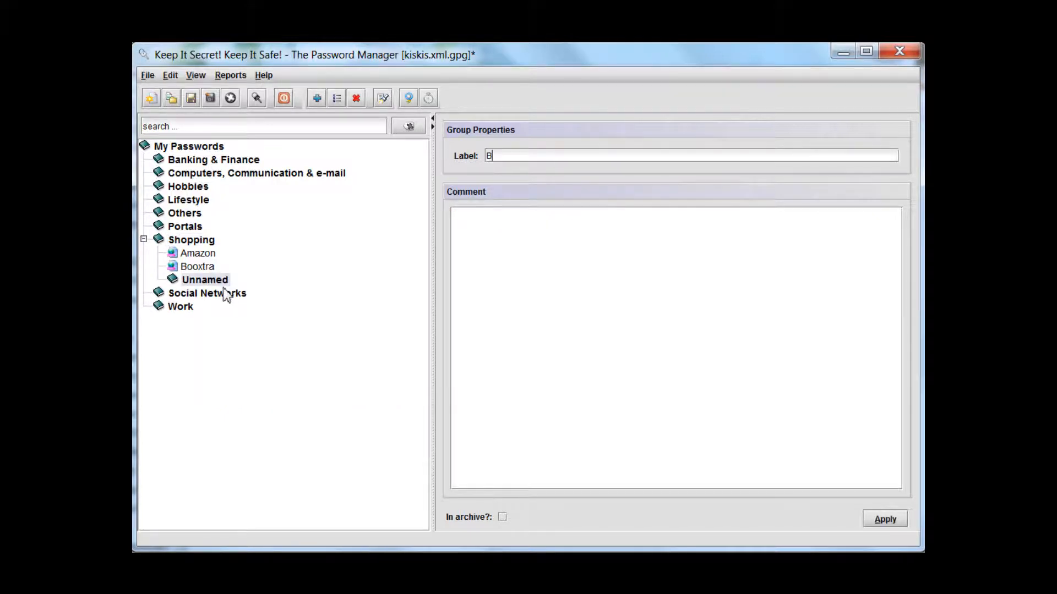
pyautogui.write('ook Stores')
pyautogui.click(883, 526)
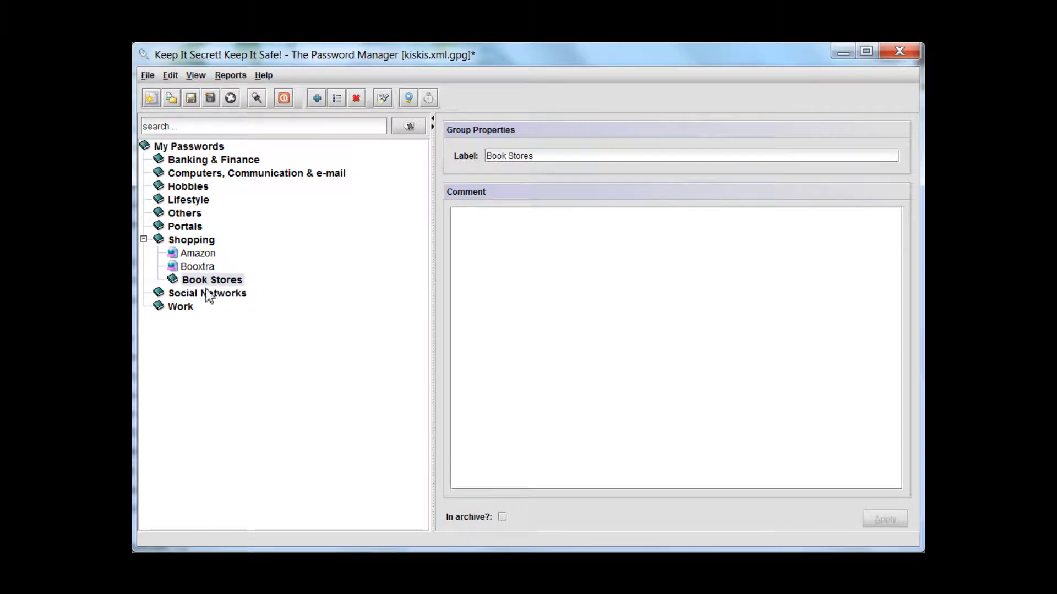
# Move the Amazon and Booxtra accounts into the Book Stores group and save the password file
pyautogui.moveTo(197, 254); pyautogui.dragTo(215, 269)
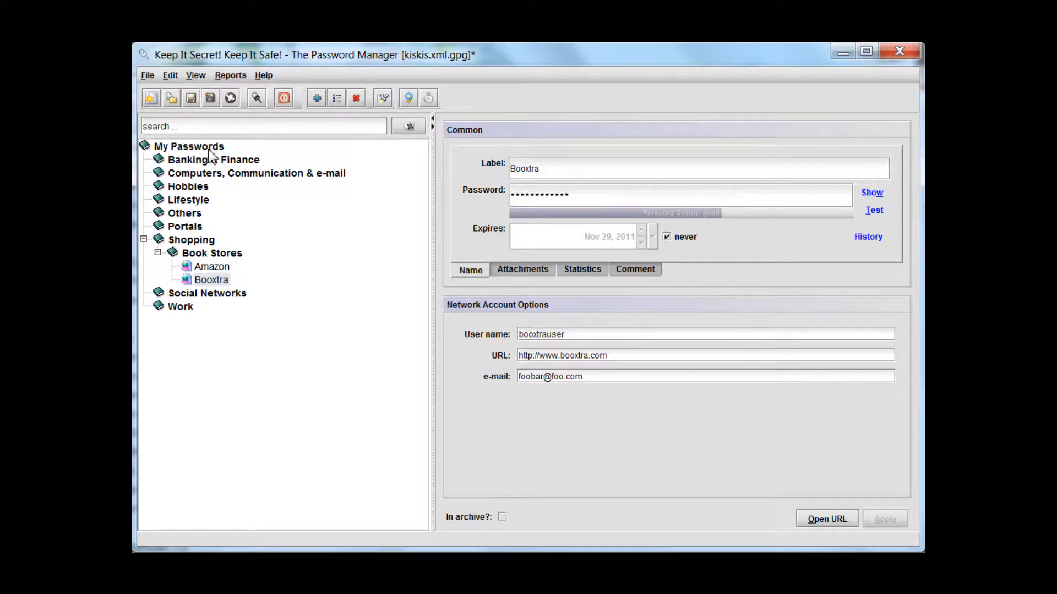
pyautogui.hotkey('ctrl', 's')
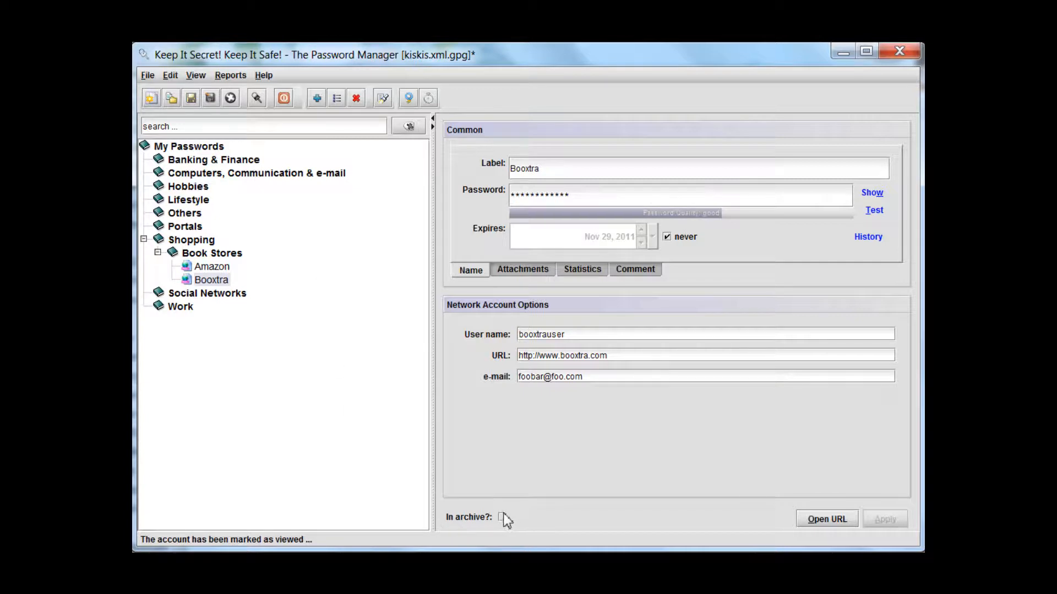
# Mark the Booxtra account as archived and apply the change
pyautogui.rightClick(225, 284)
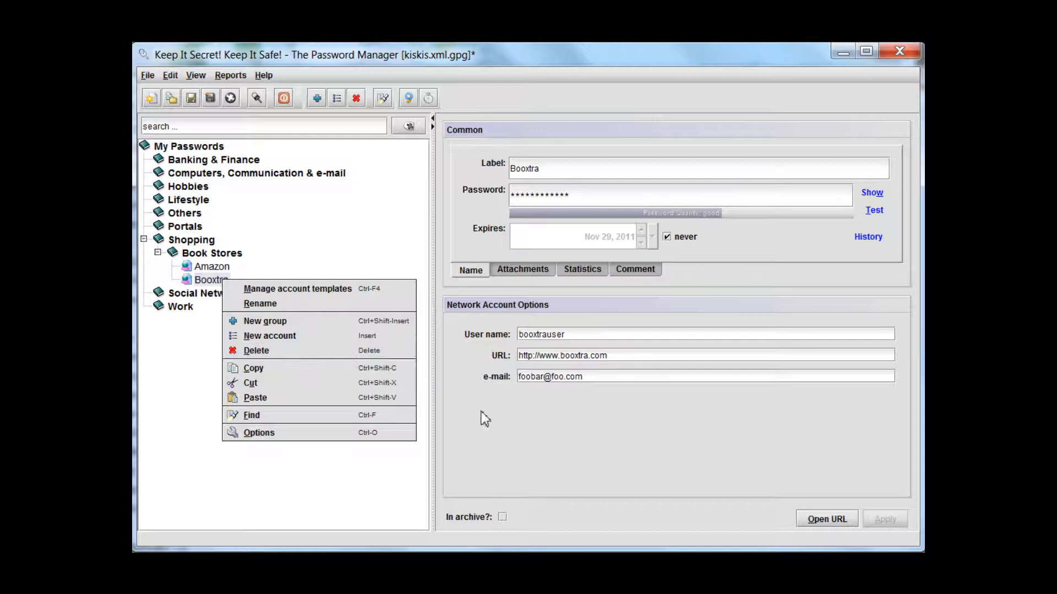
pyautogui.click(493, 431)
pyautogui.click(503, 518)
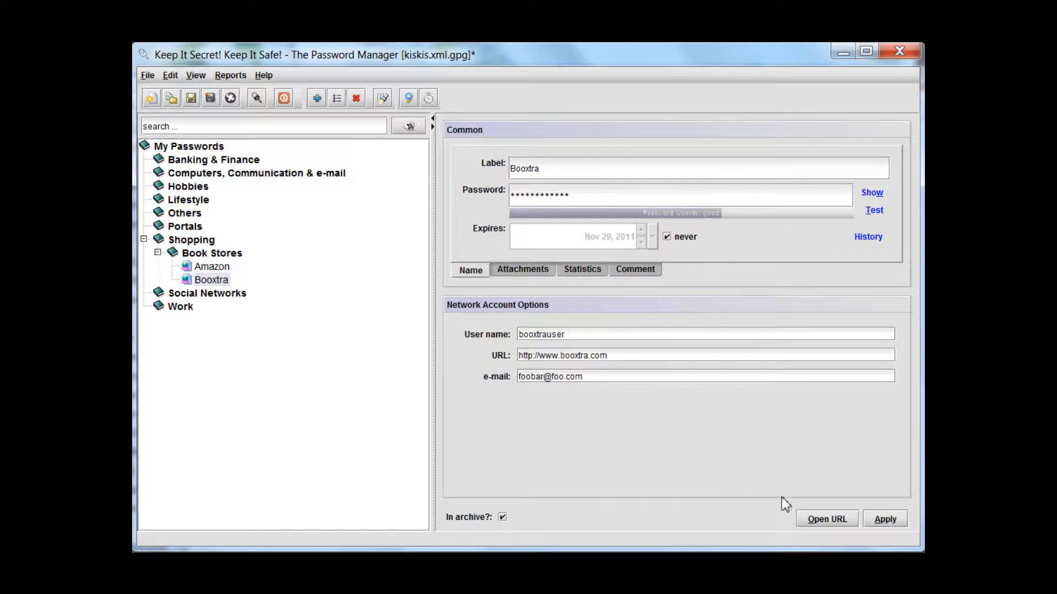
pyautogui.click(887, 519)
# Reset the tree search and expand Shopping and Book Stores to check the listed accounts
pyautogui.click(413, 128)
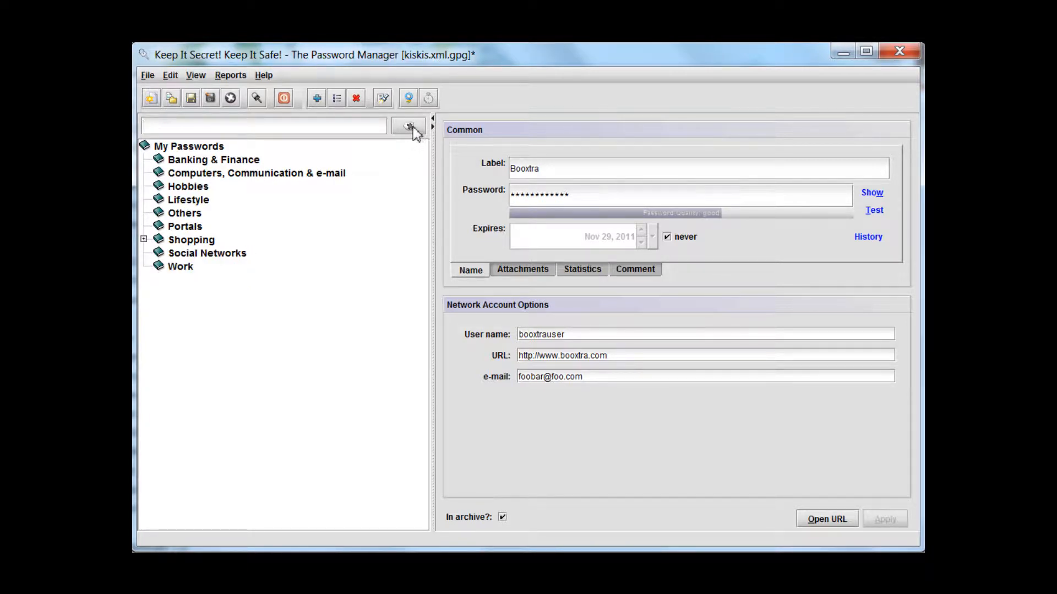
pyautogui.click(143, 239)
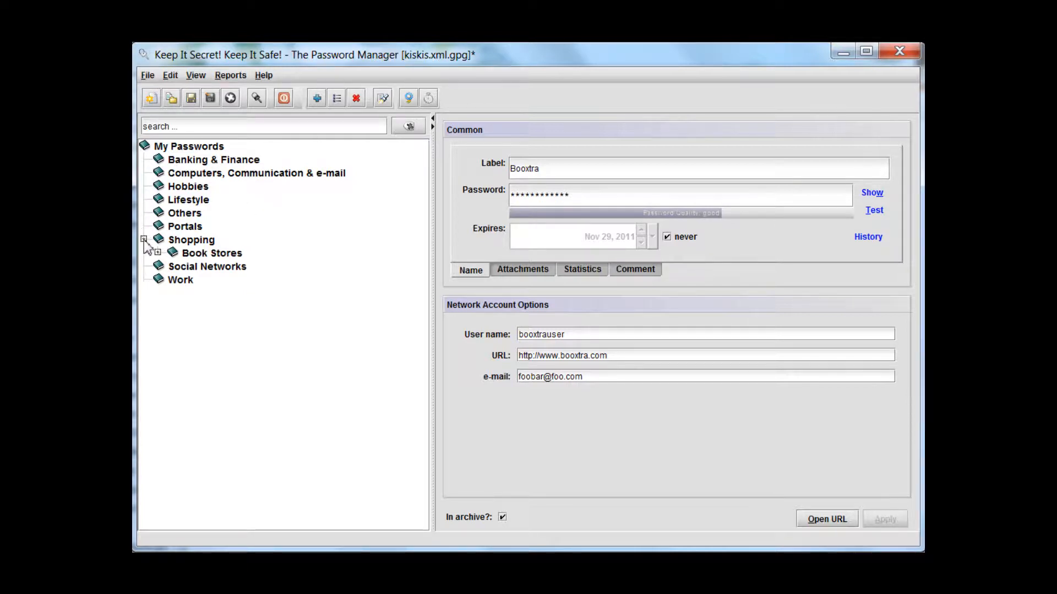
pyautogui.click(157, 252)
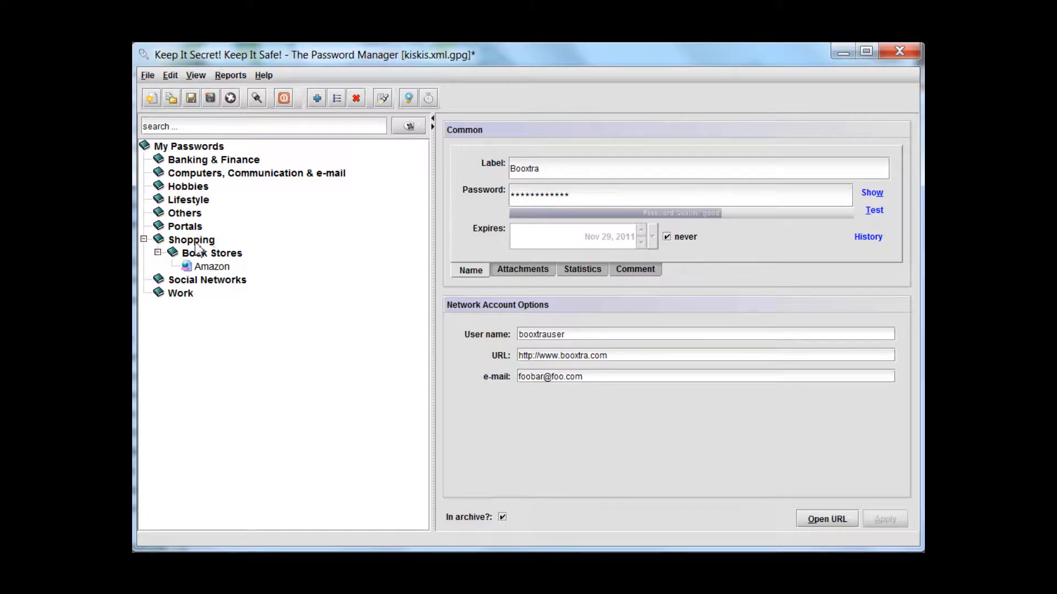
# Turn on the display of archived items and expand Shopping and Book Stores to view the archived account
pyautogui.click(199, 78)
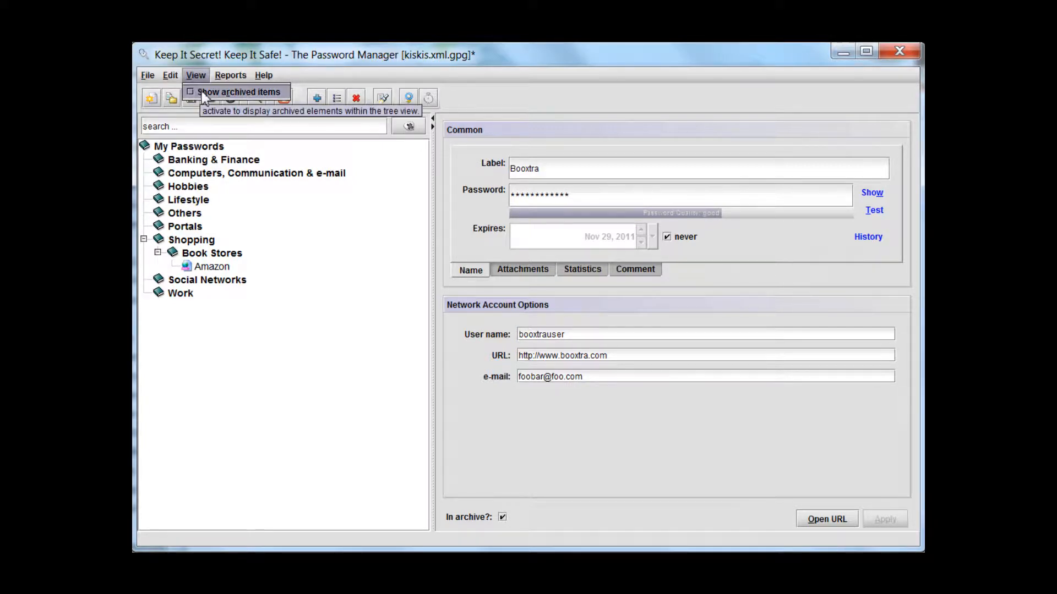
pyautogui.click(200, 92)
pyautogui.click(144, 239)
pyautogui.click(157, 252)
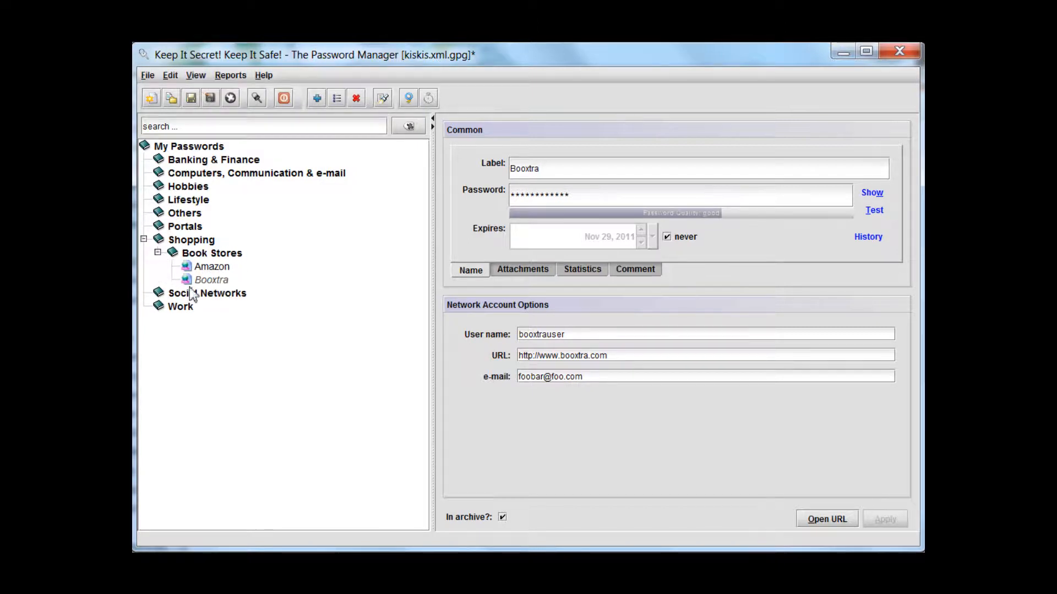
# Turn off the display of archived items and expand Shopping and Book Stores again
pyautogui.click(197, 77)
pyautogui.click(190, 92)
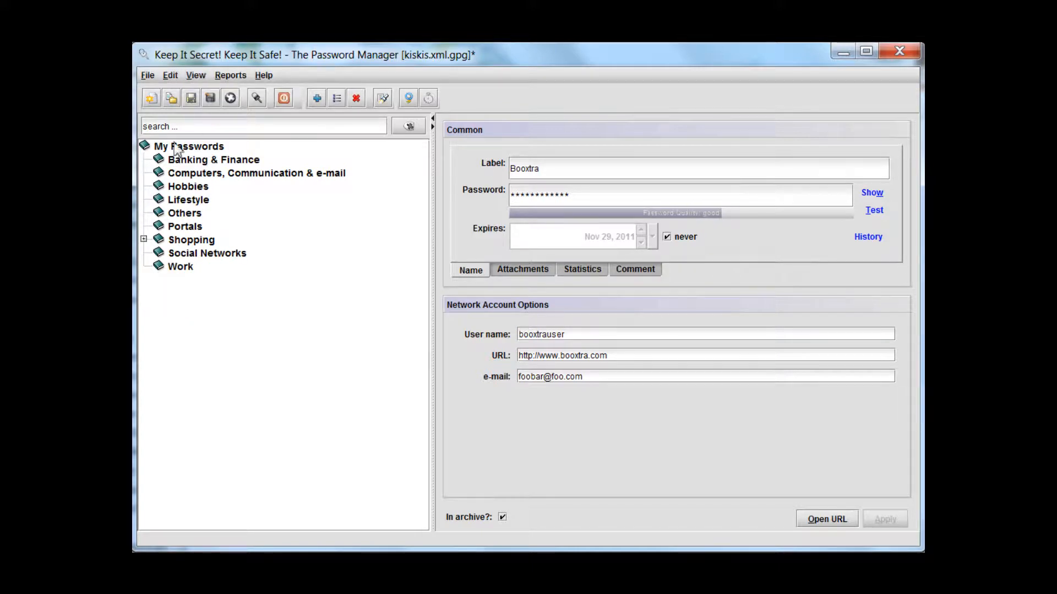
pyautogui.click(143, 240)
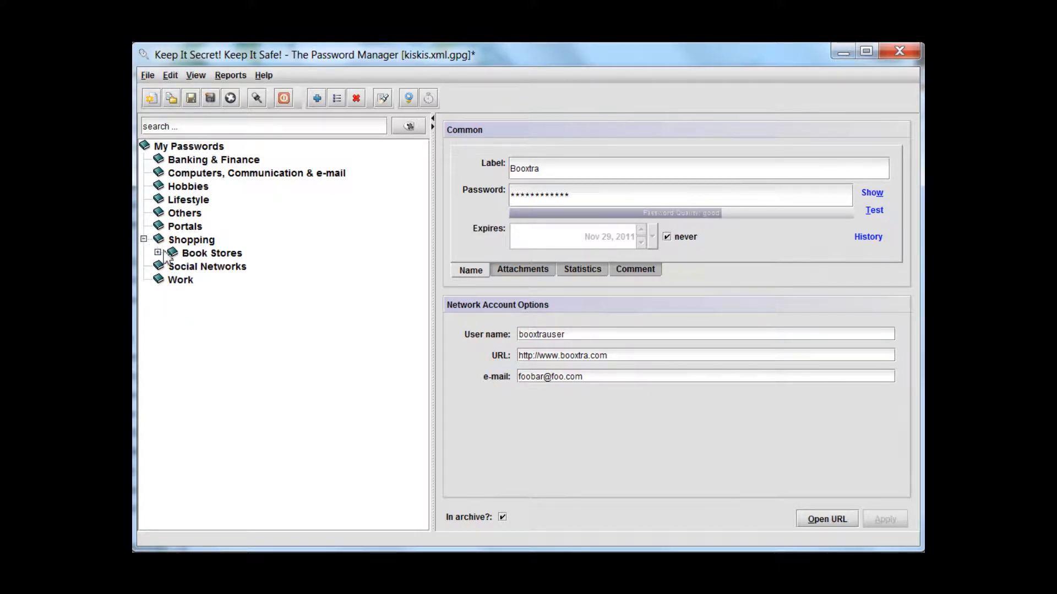
pyautogui.click(158, 253)
# Search the password tree for Boox, clear the search, and expand the Book Stores group
pyautogui.click(187, 131)
pyautogui.write('Bo')
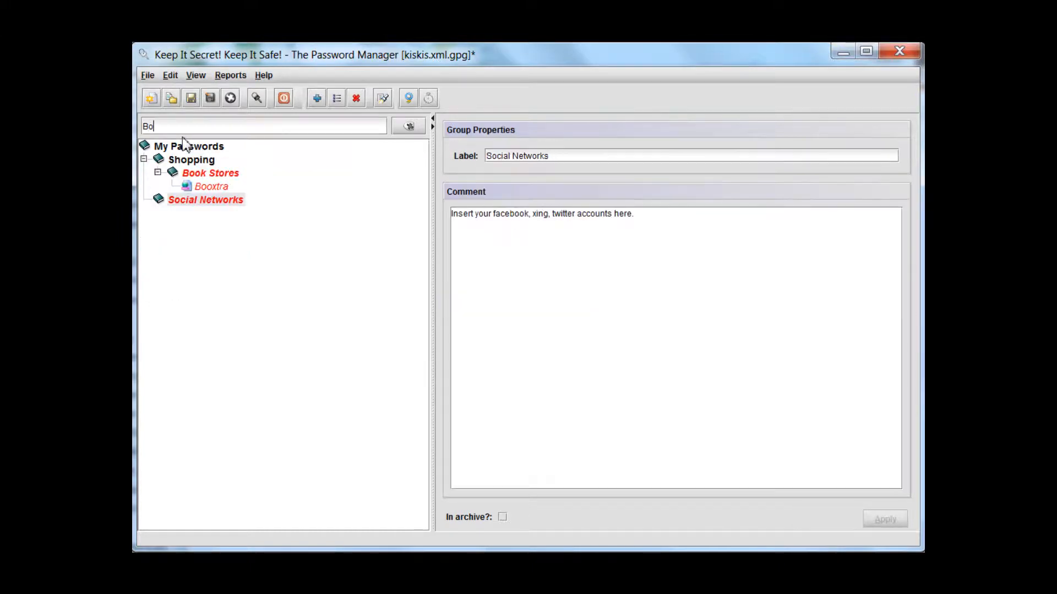
pyautogui.write('ox')
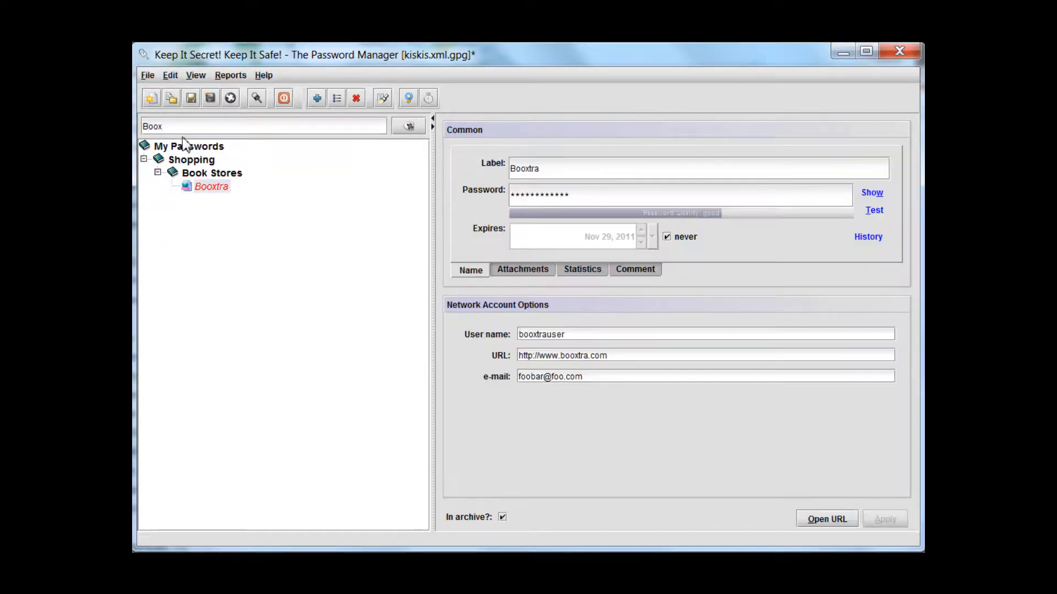
pyautogui.click(410, 126)
pyautogui.click(144, 239)
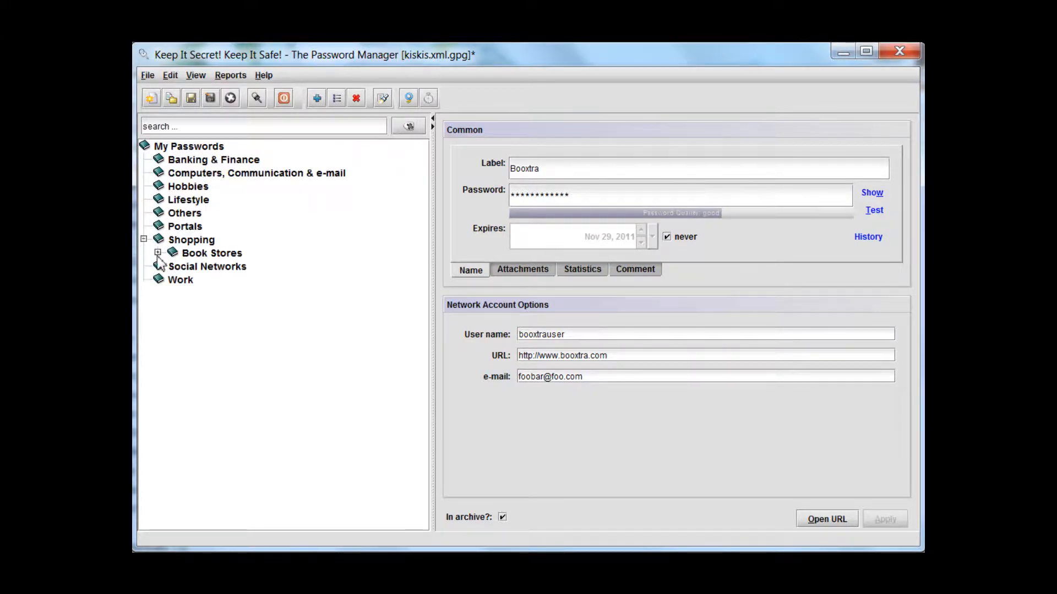
pyautogui.click(157, 253)
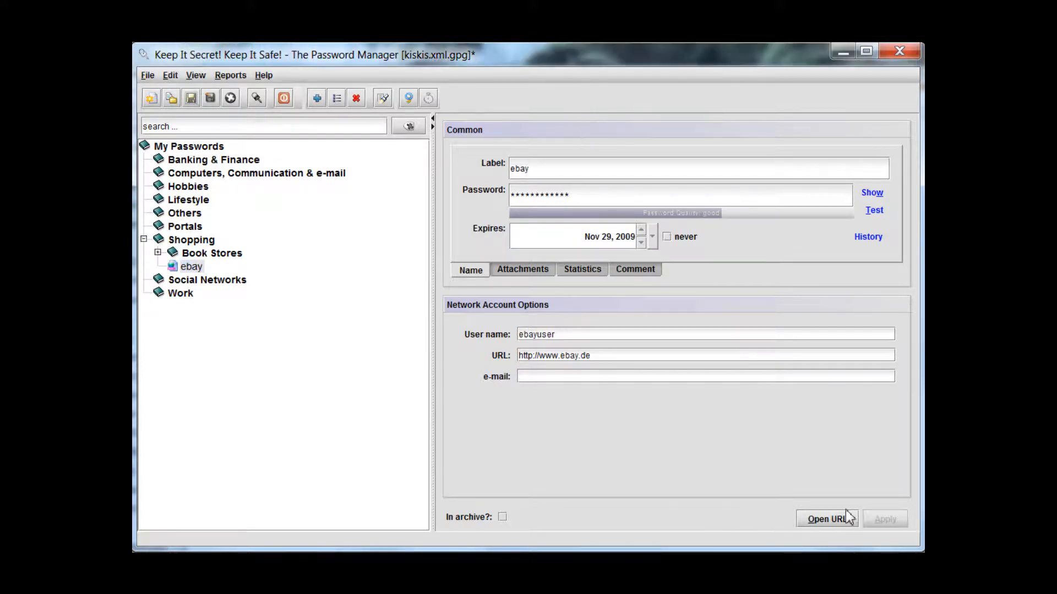
# Open the ebay account's URL in the web browser, then close the web page and return to the account
pyautogui.rightClick(619, 355)
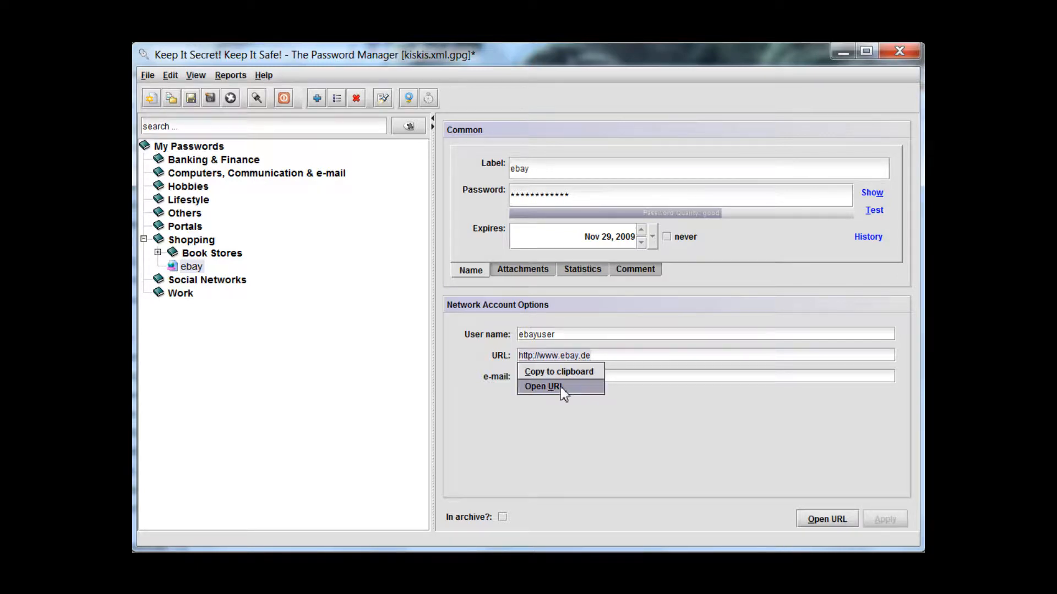
pyautogui.click(649, 363)
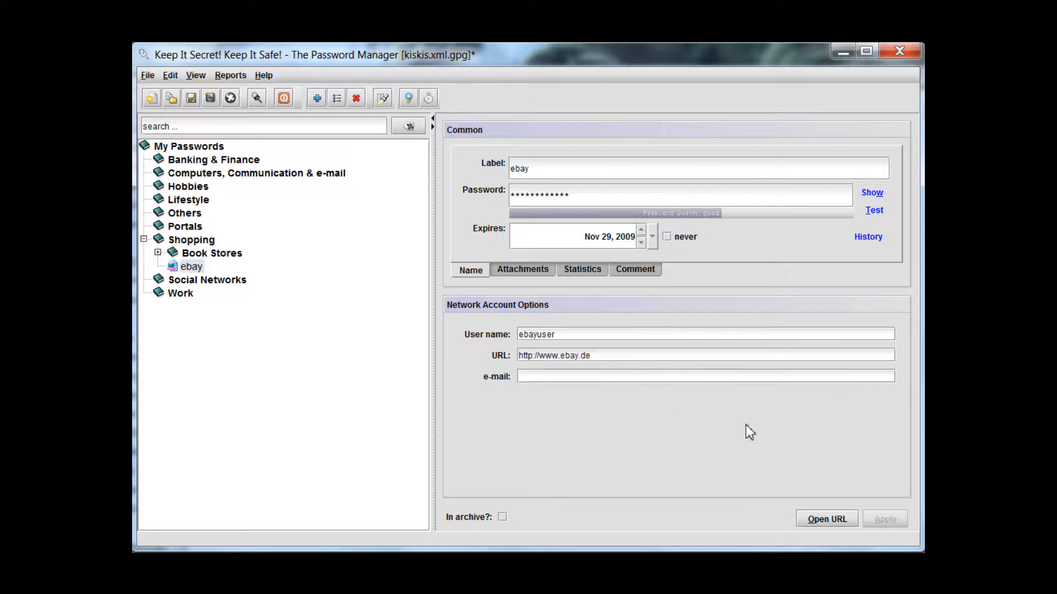
pyautogui.click(827, 520)
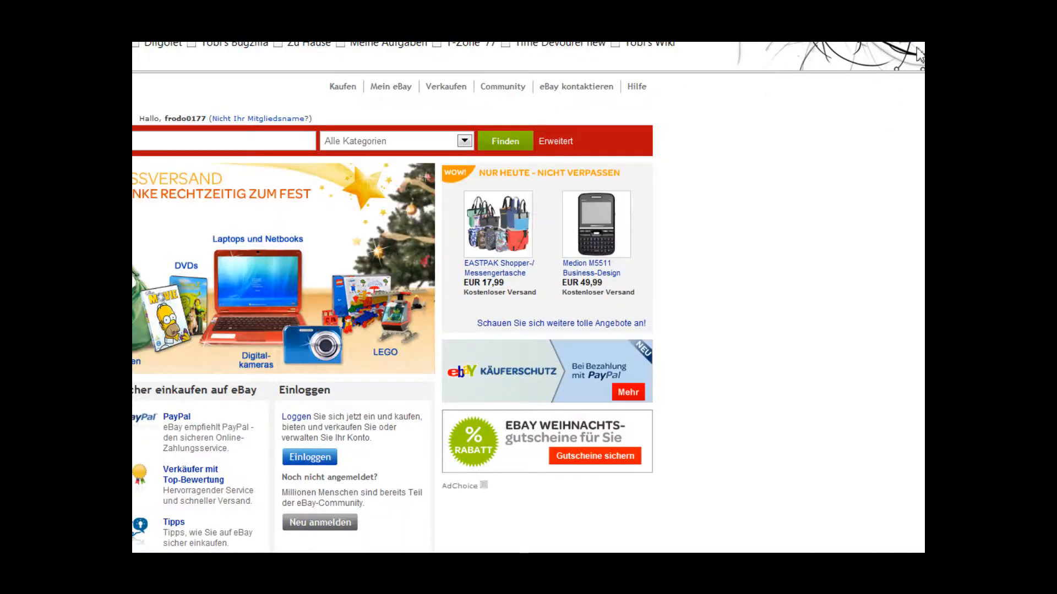
pyautogui.hotkey('alt', 'F4')
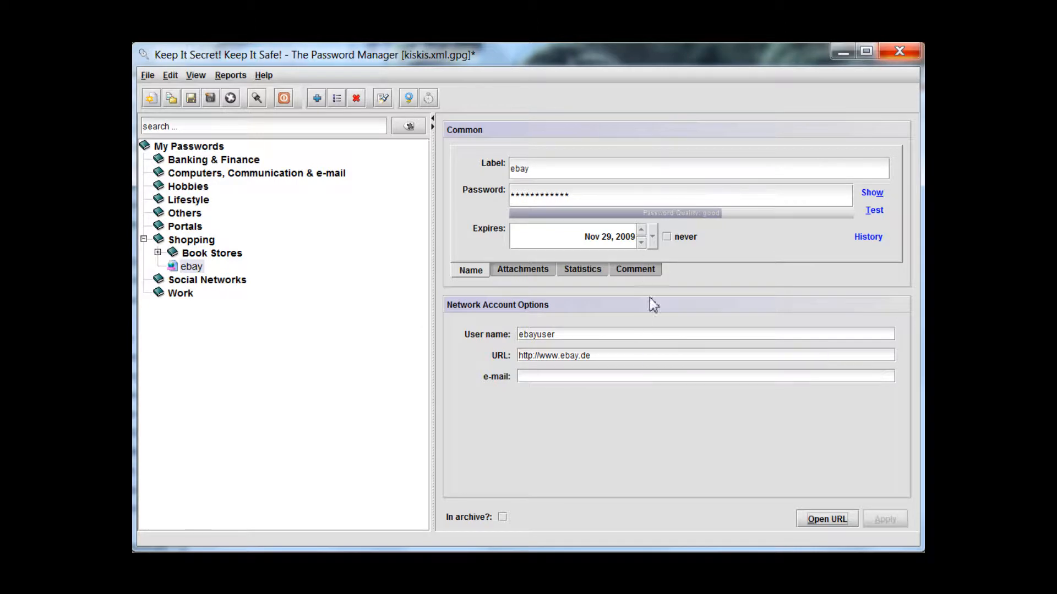
pyautogui.click(665, 361)
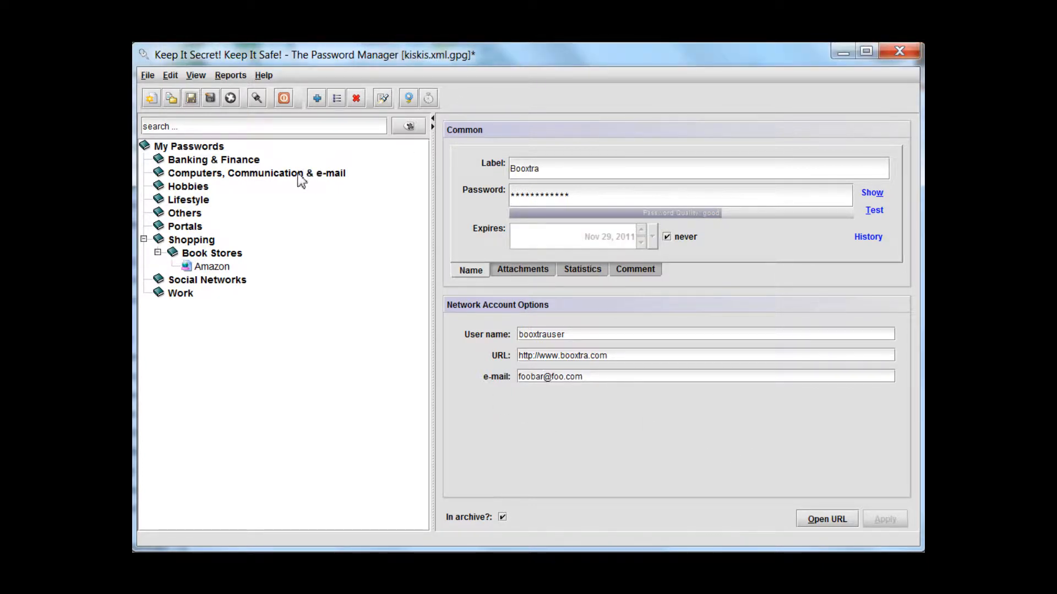
# View the most recently viewed accounts and last viewed accounts reports, closing each without selecting an account
pyautogui.click(236, 75)
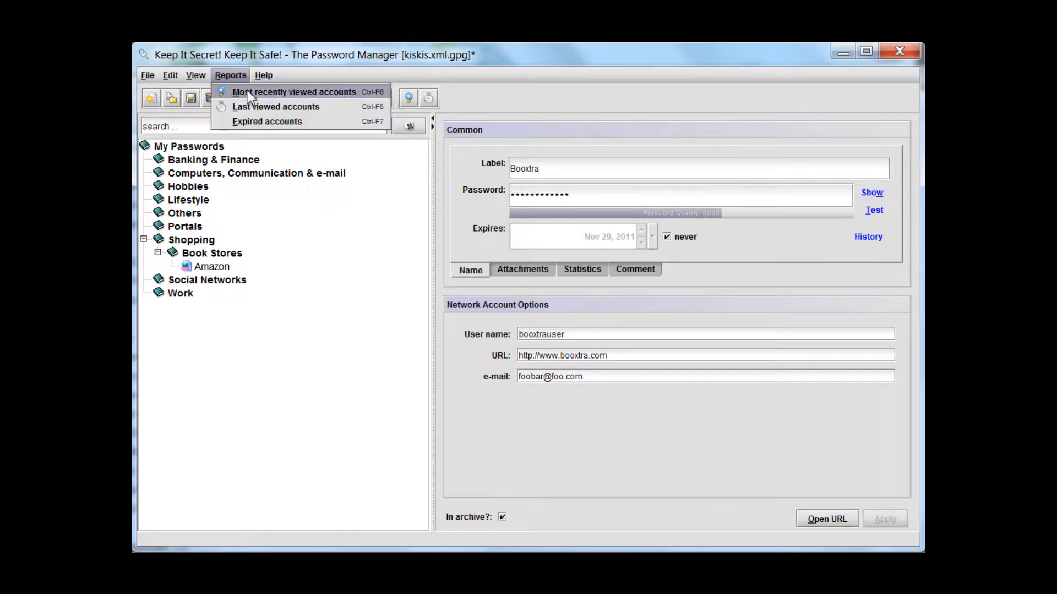
pyautogui.click(283, 95)
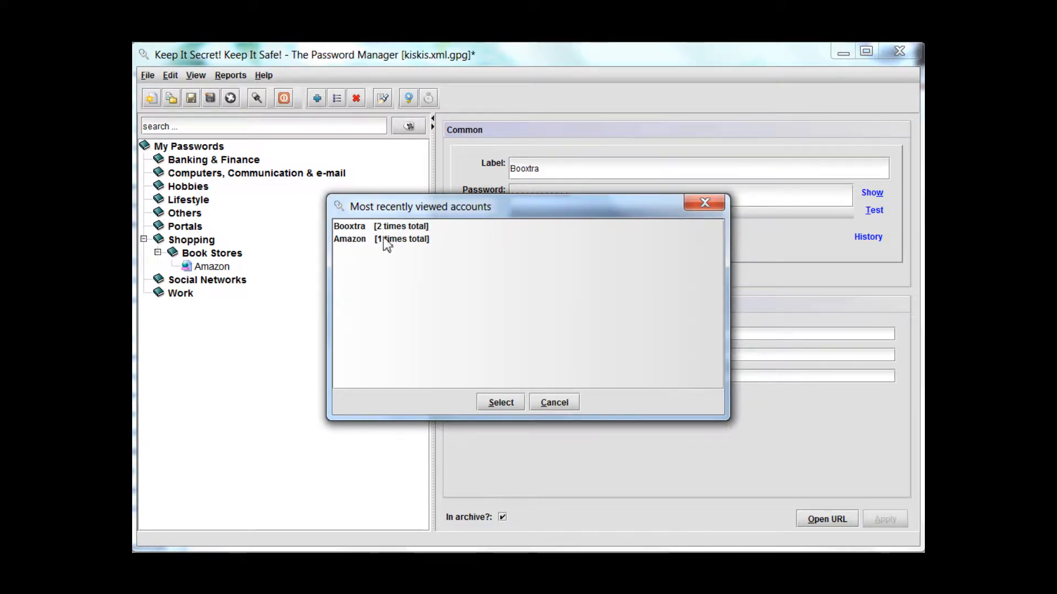
pyautogui.click(542, 402)
pyautogui.click(233, 77)
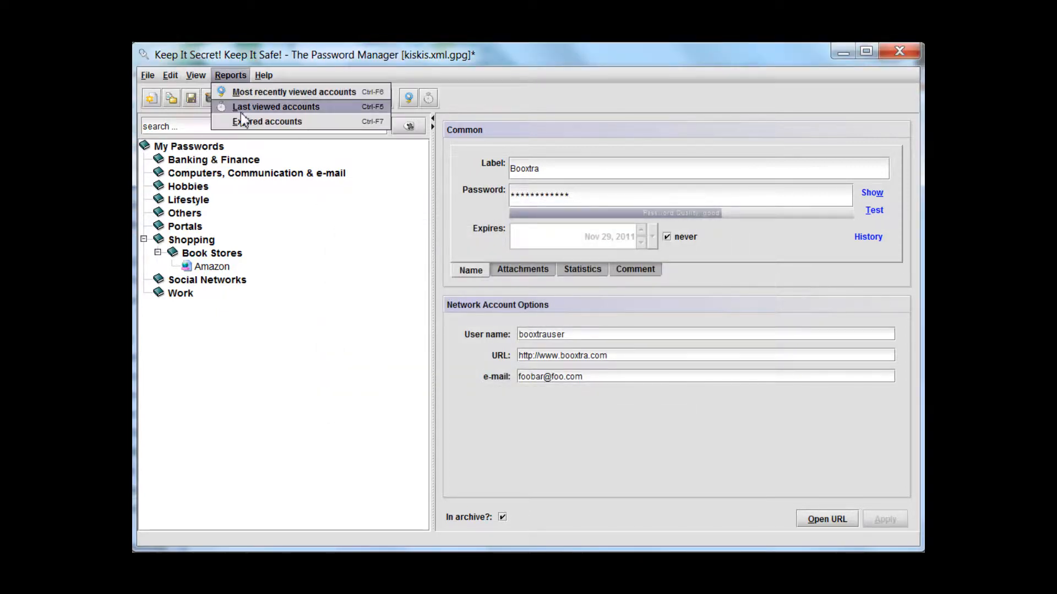
pyautogui.click(238, 111)
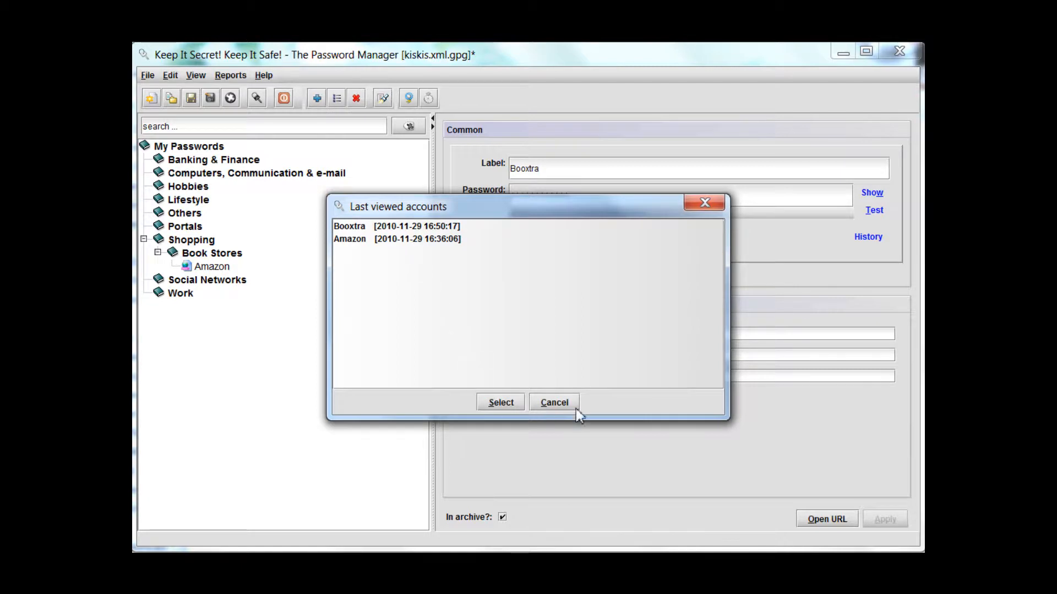
pyautogui.click(564, 401)
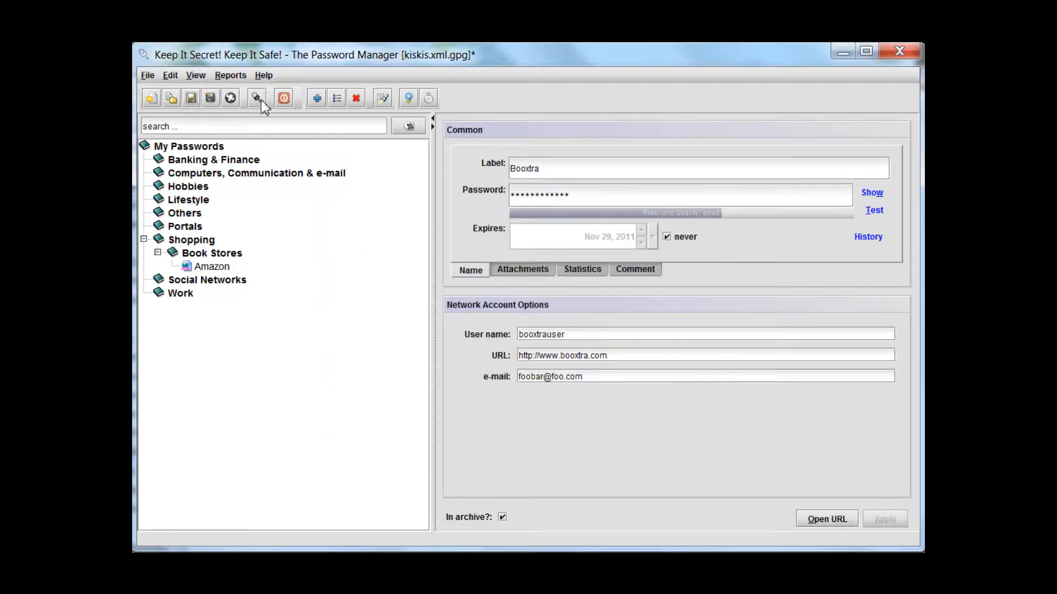
# View the expired accounts report and close it without selecting an account
pyautogui.click(232, 75)
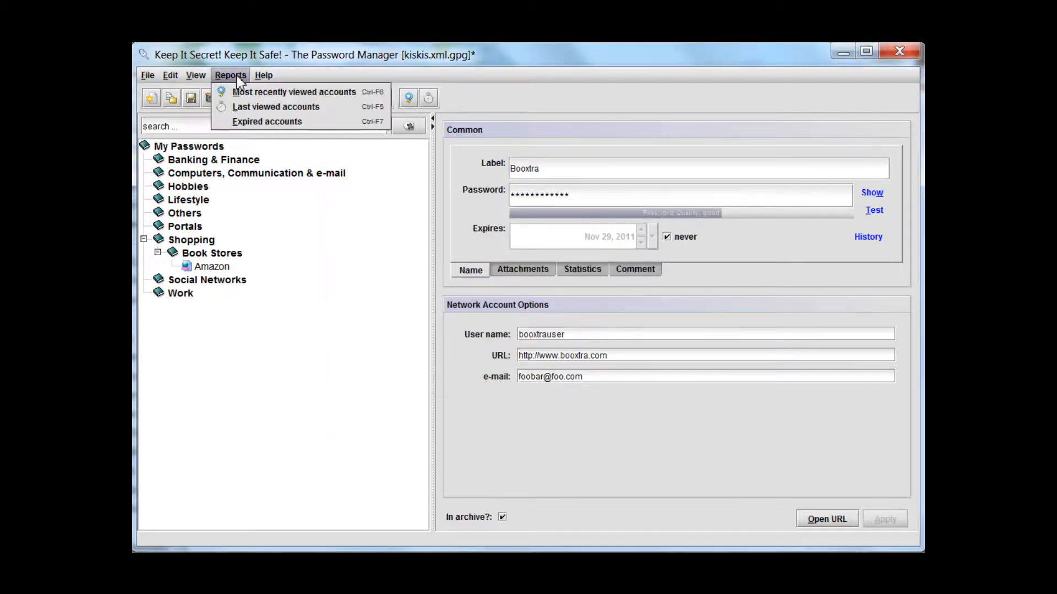
pyautogui.click(246, 122)
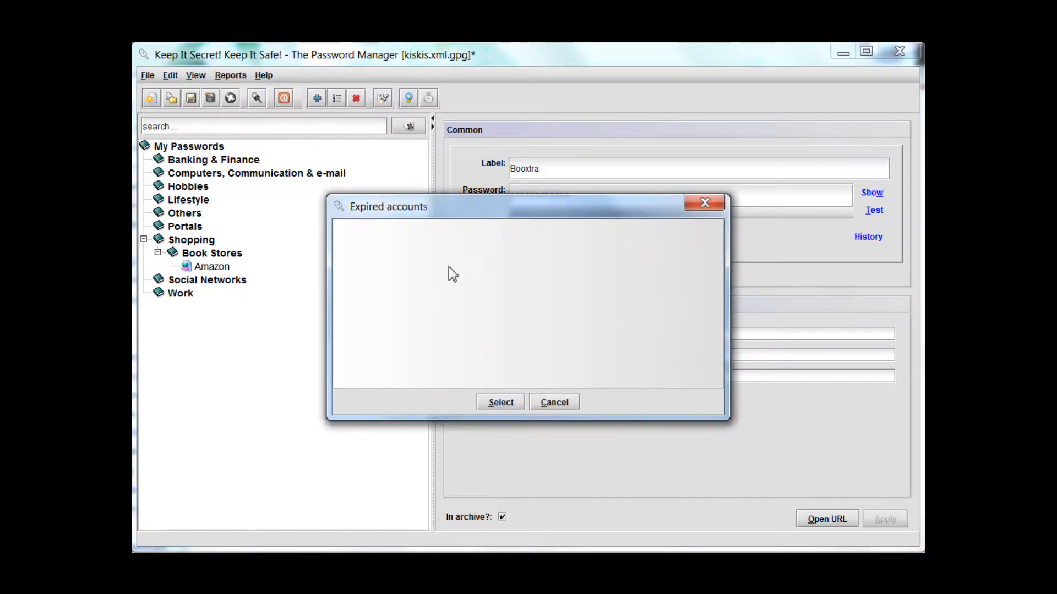
pyautogui.click(547, 402)
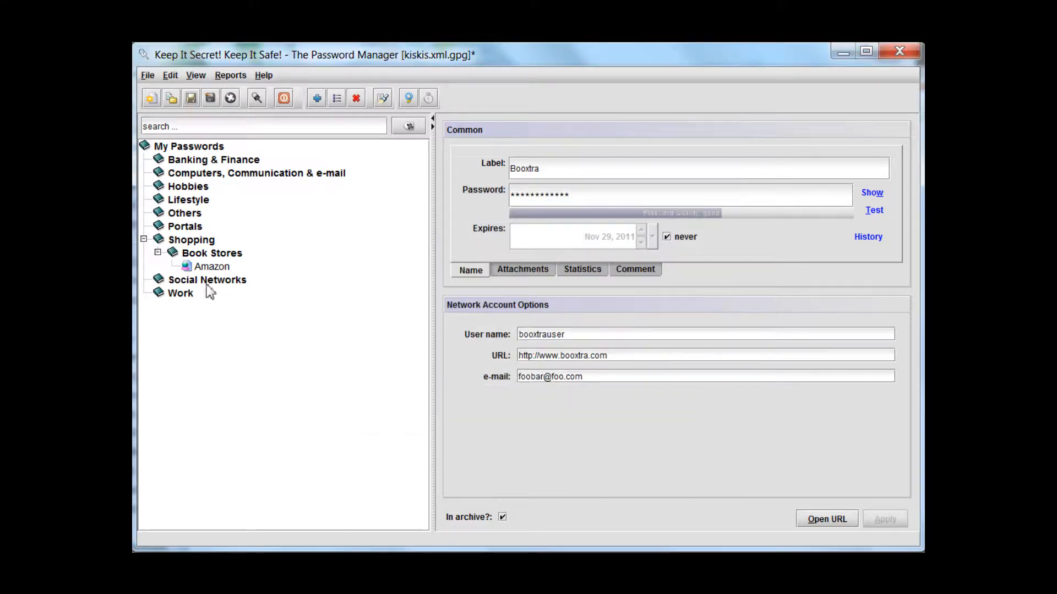
# Create a new Network/Internet Account in the Shopping group and label it ebay
pyautogui.click(197, 241)
pyautogui.rightClick(197, 241)
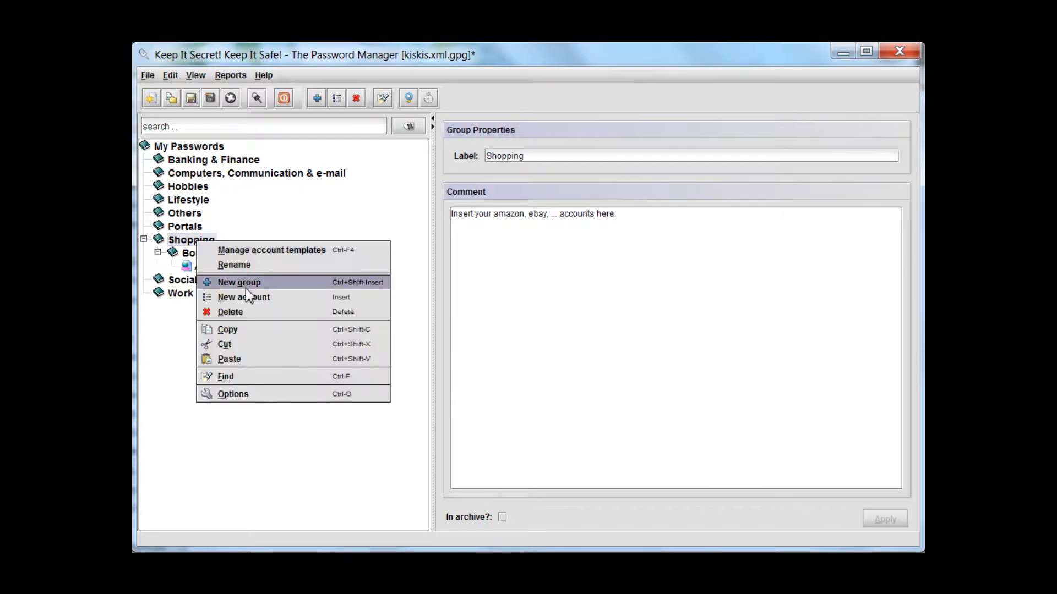
pyautogui.click(254, 297)
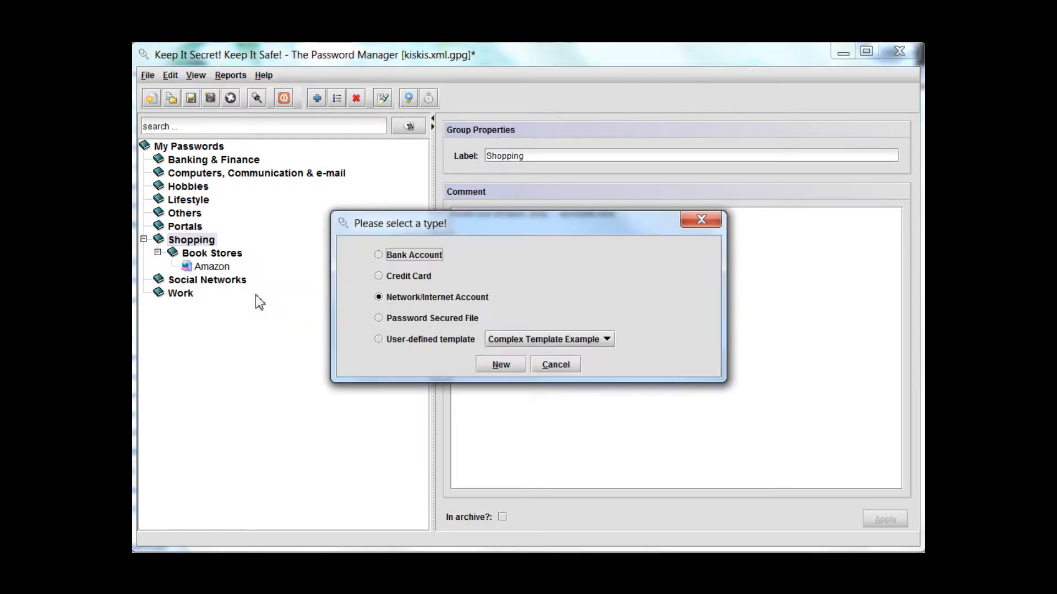
pyautogui.click(488, 363)
pyautogui.write('ebay')
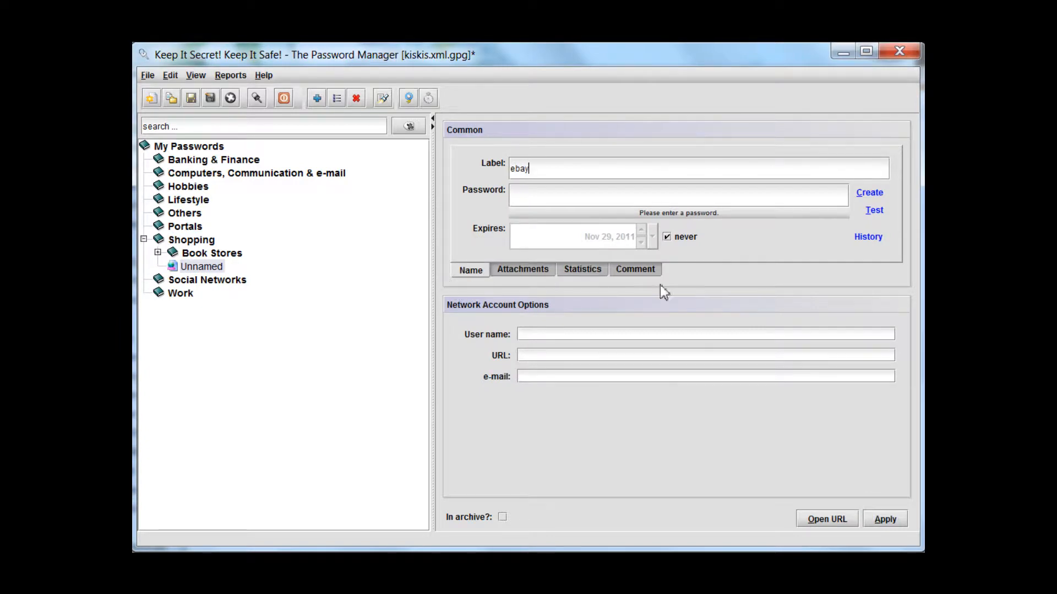
# Generate a password of the Secure type for the ebay account, and briefly show and hide it
pyautogui.click(879, 193)
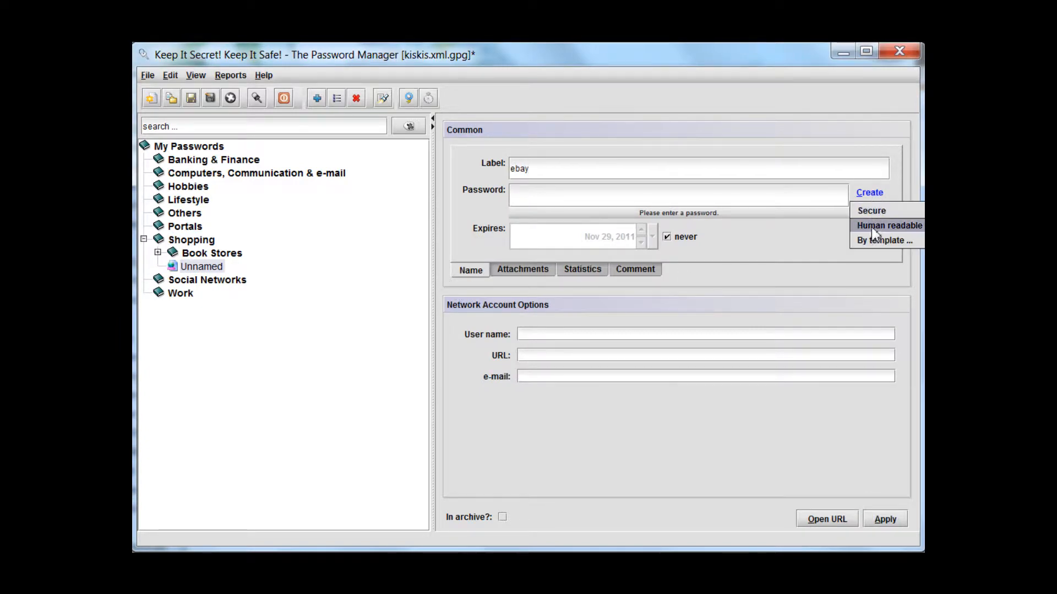
pyautogui.click(870, 212)
pyautogui.click(507, 336)
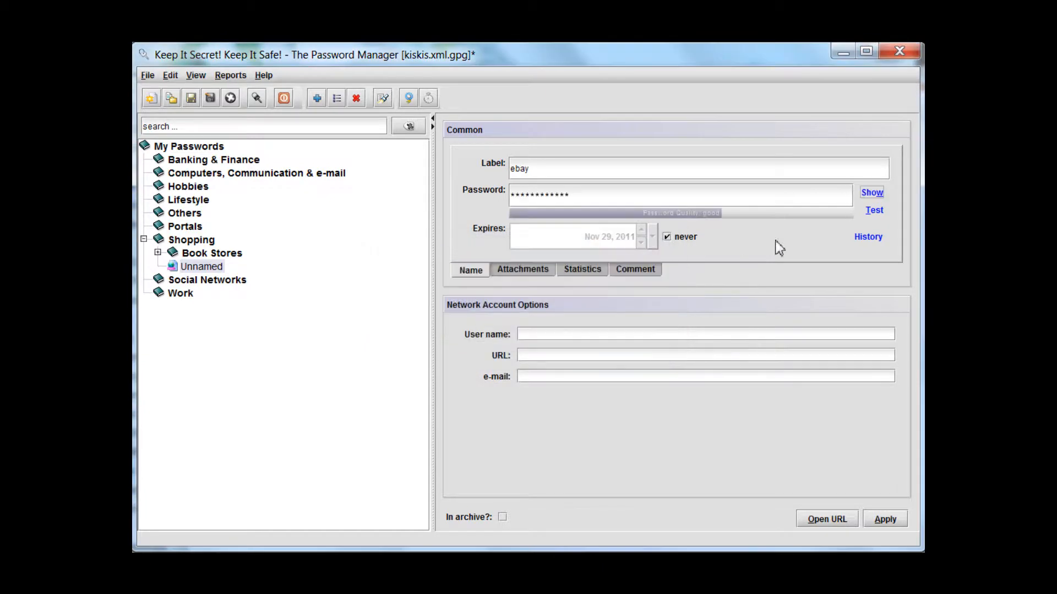
pyautogui.click(862, 191)
pyautogui.click(867, 192)
pyautogui.click(566, 335)
pyautogui.write('ebayuser')
pyautogui.press('Tab')
pyautogui.write('http://')
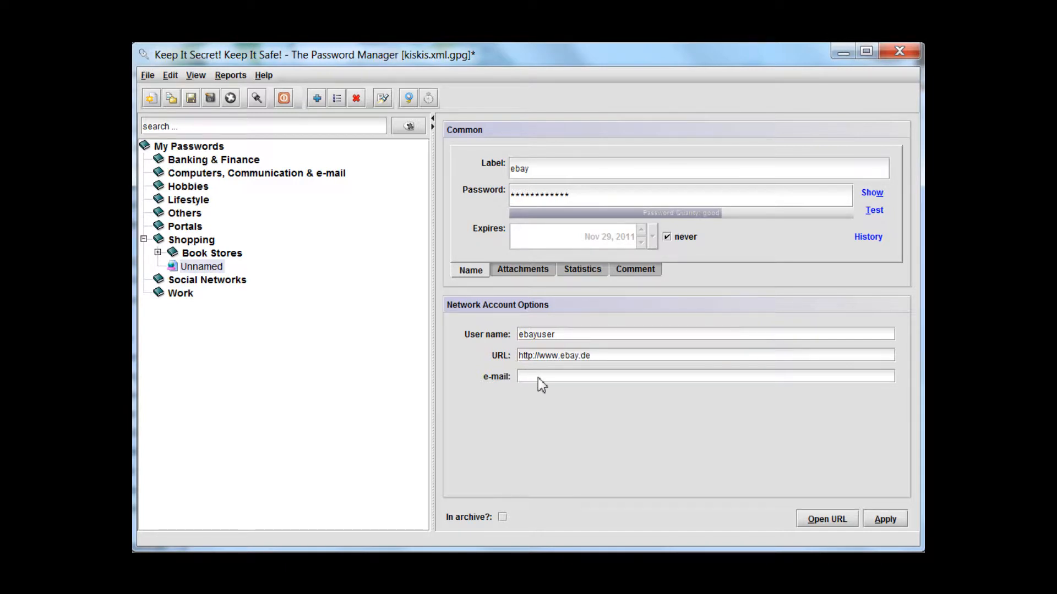
pyautogui.click(880, 521)
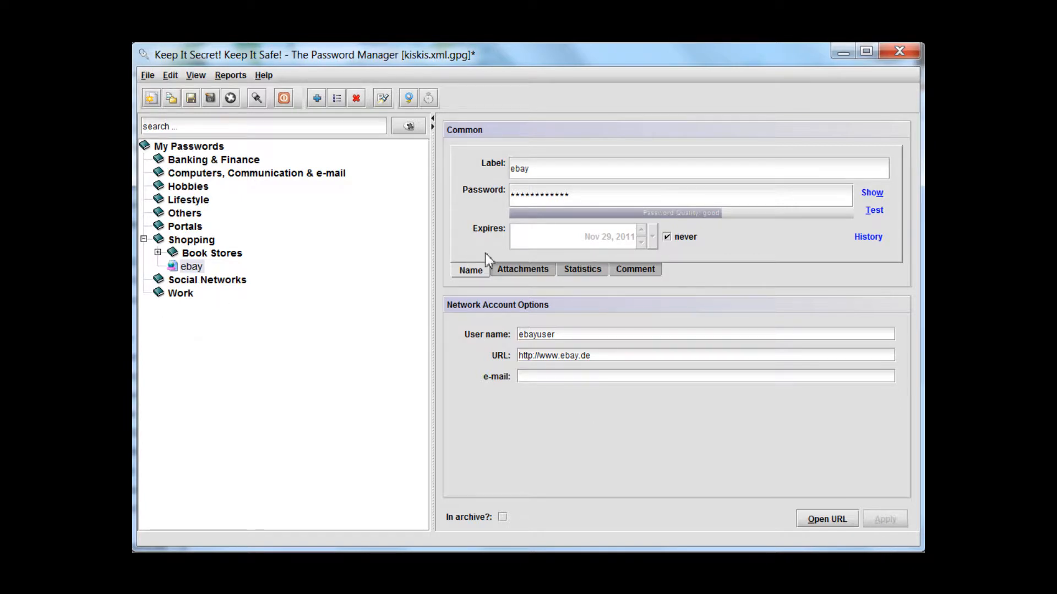
# Make the ebay account expire on Nov 29, 2009 instead of never, and apply the change
pyautogui.click(667, 238)
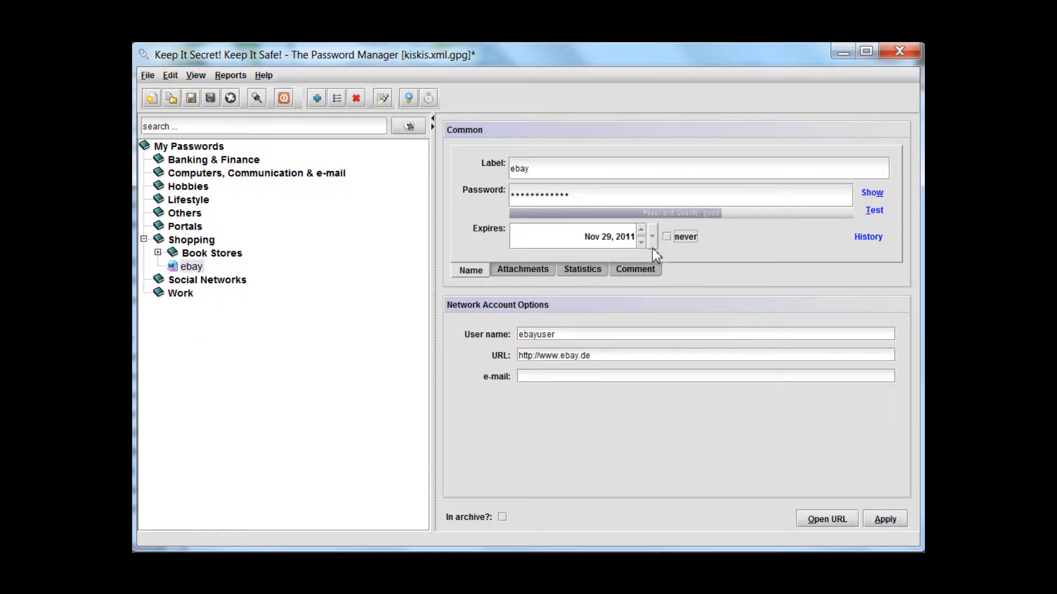
pyautogui.click(633, 242)
pyautogui.click(641, 244)
pyautogui.click(886, 520)
# Run the expired accounts report and open the ebay account from its list
pyautogui.click(216, 77)
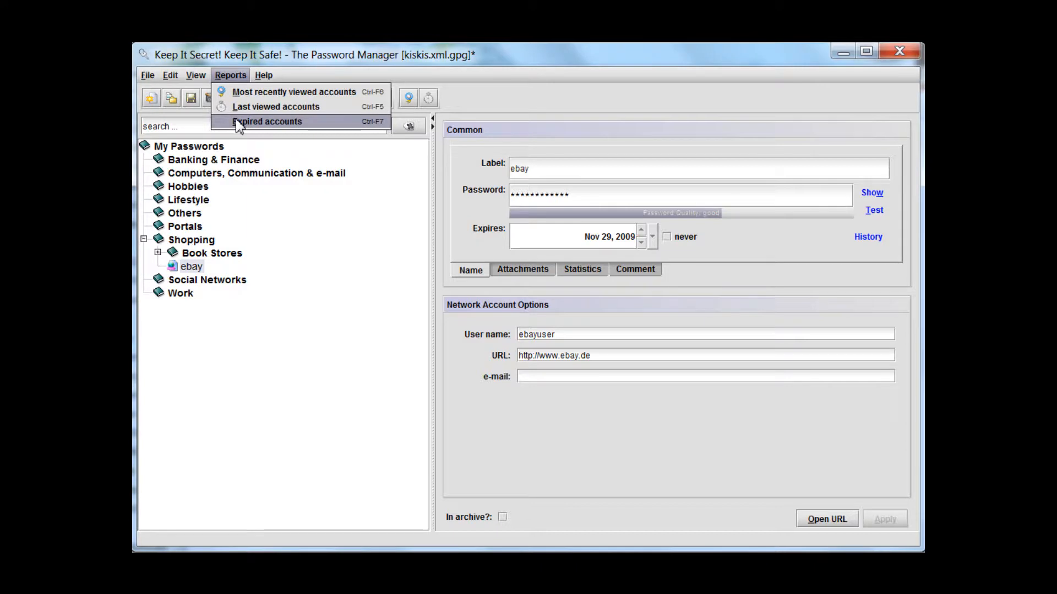
pyautogui.click(267, 122)
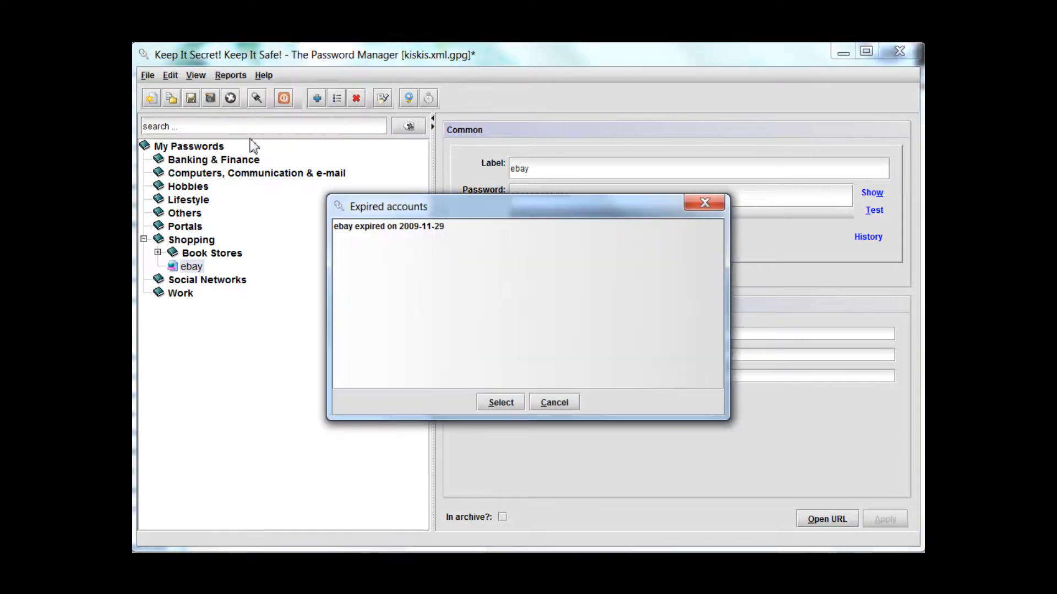
pyautogui.doubleClick(442, 226)
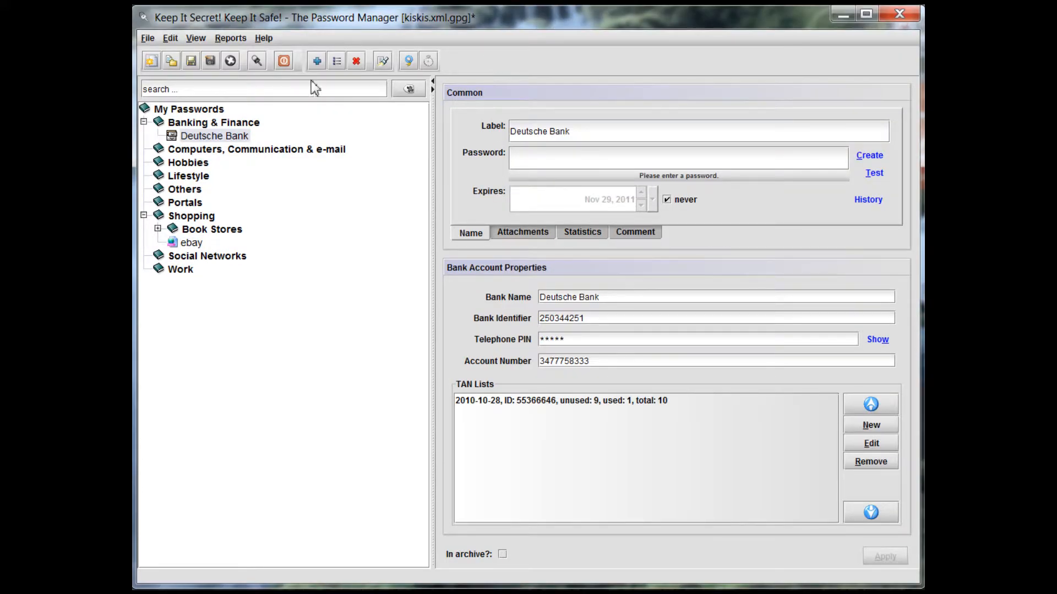
# Lock the password manager, restore its window from the system tray, and unlock it by entering the master password
pyautogui.click(260, 65)
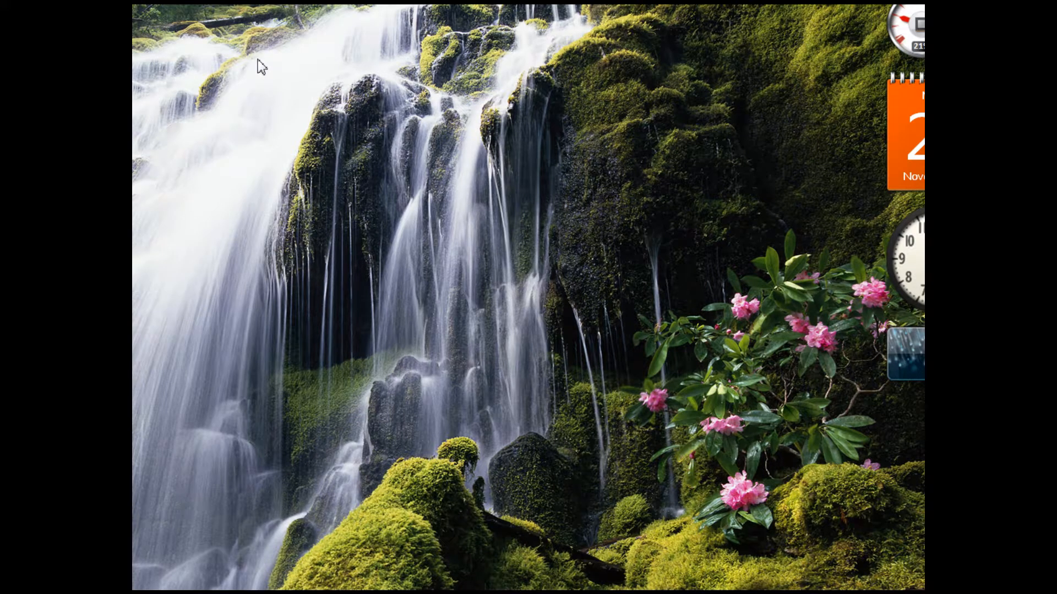
pyautogui.click(818, 592)
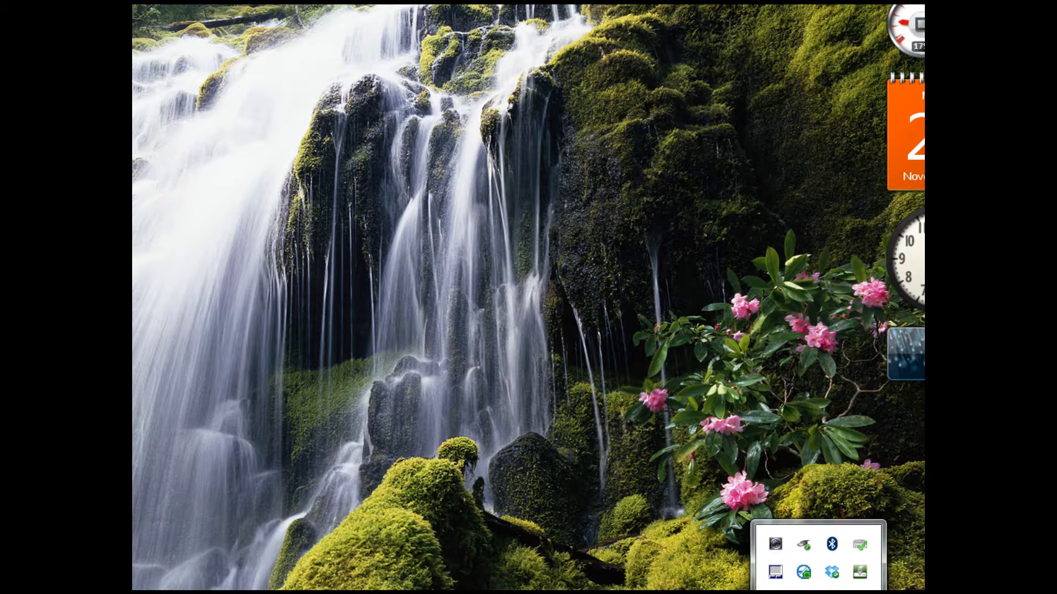
pyautogui.doubleClick(775, 593)
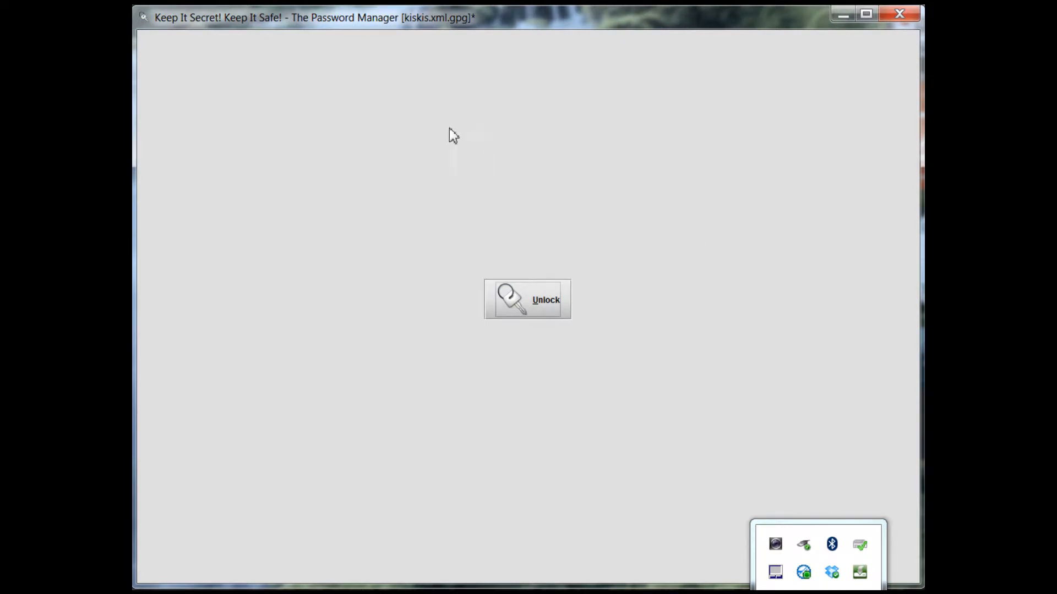
pyautogui.click(515, 206)
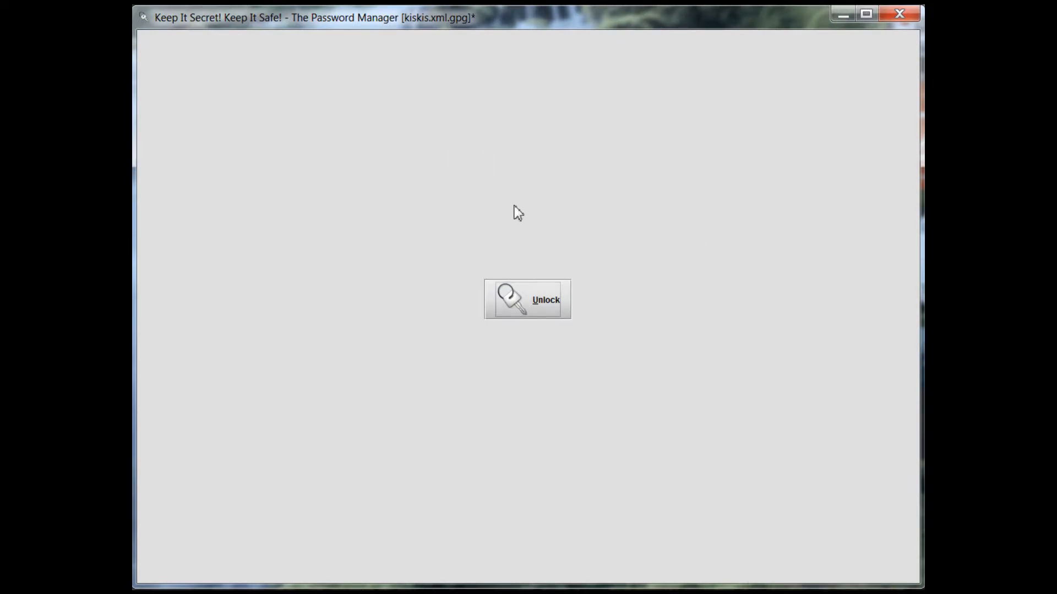
pyautogui.click(541, 297)
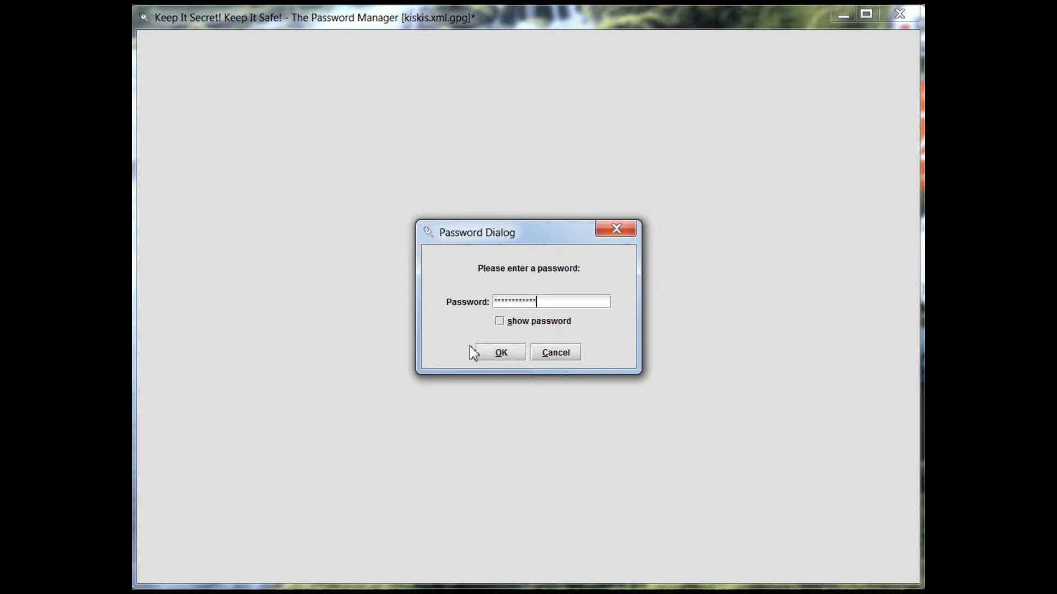
pyautogui.click(485, 356)
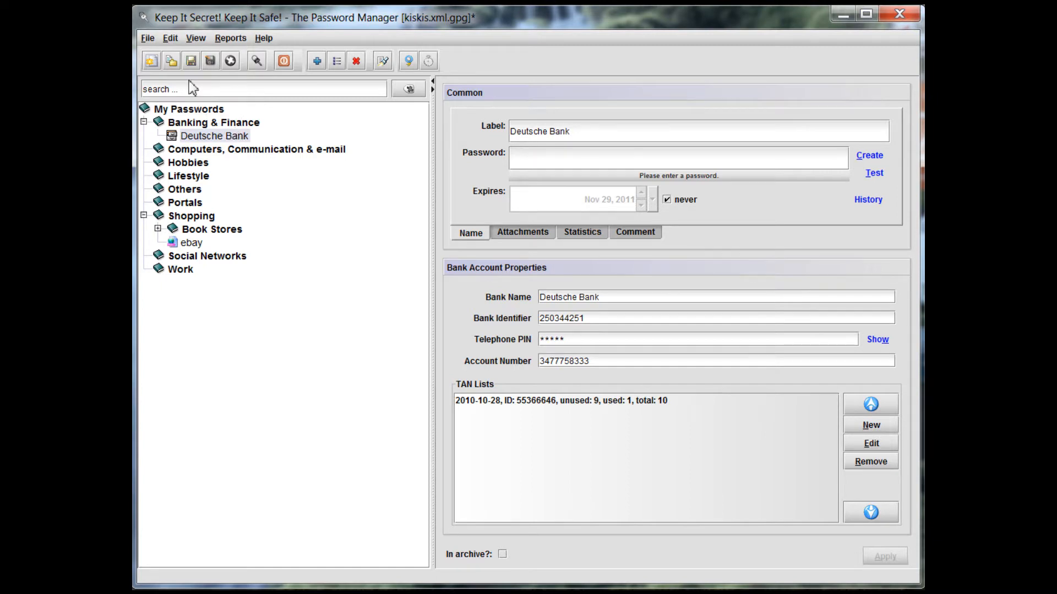
# Check the automatic lock delay in the general options, close them, and save the password file
pyautogui.click(175, 40)
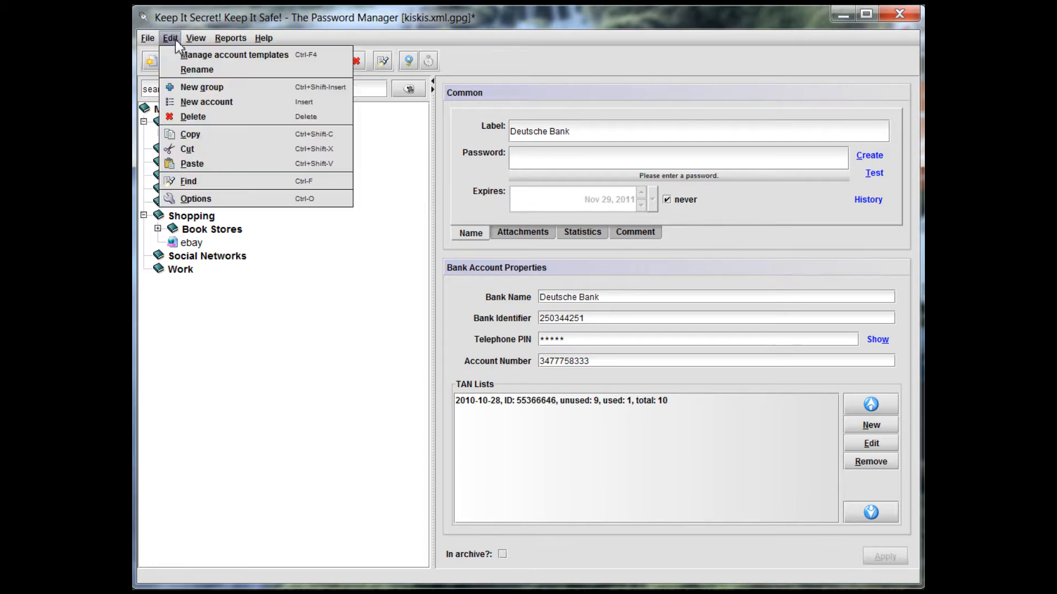
pyautogui.click(212, 199)
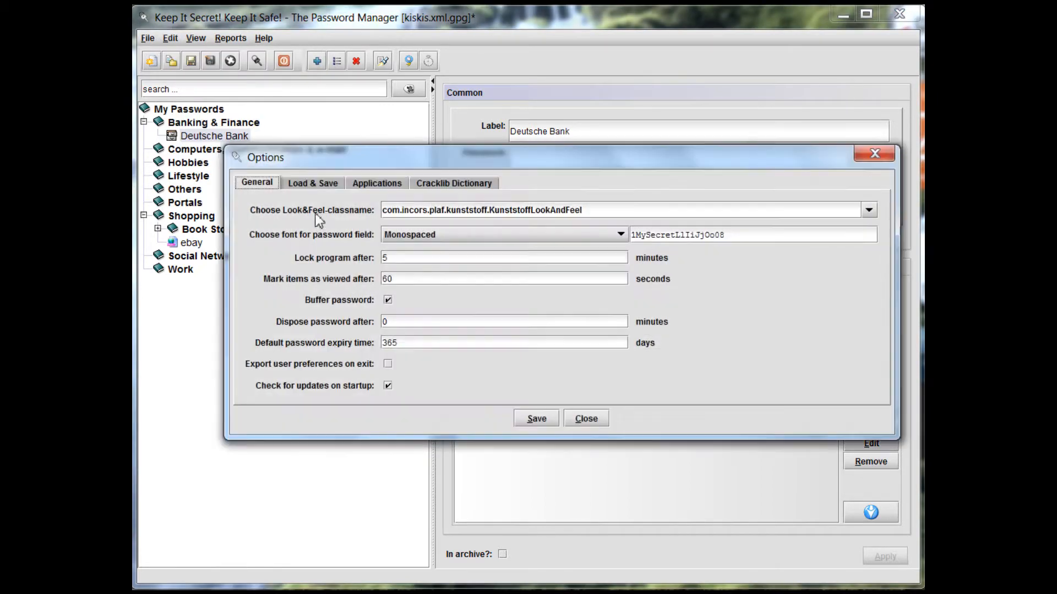
pyautogui.click(412, 262)
pyautogui.click(587, 419)
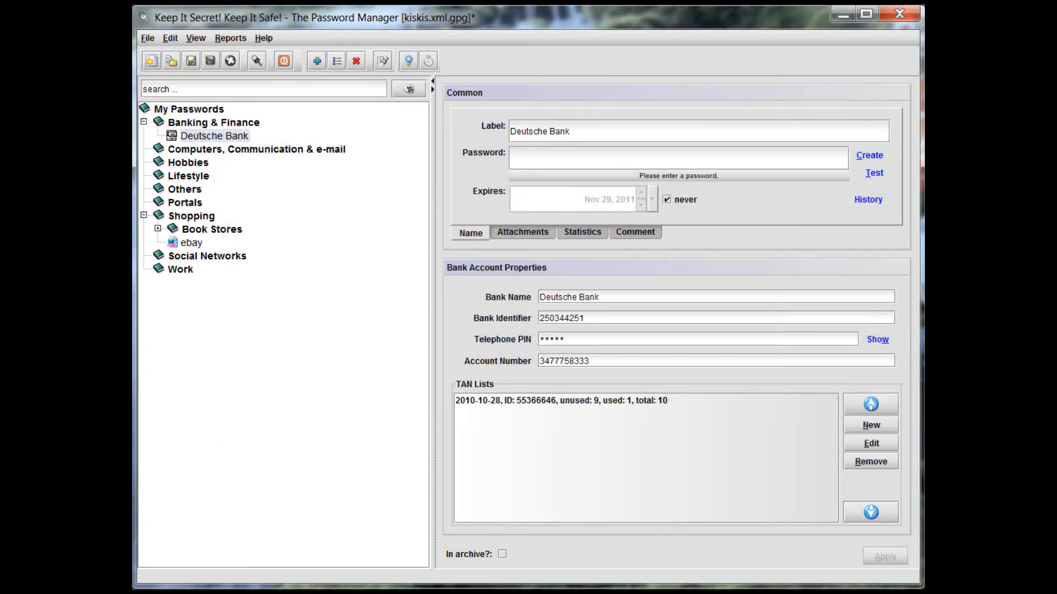
pyautogui.hotkey('ctrl', 's')
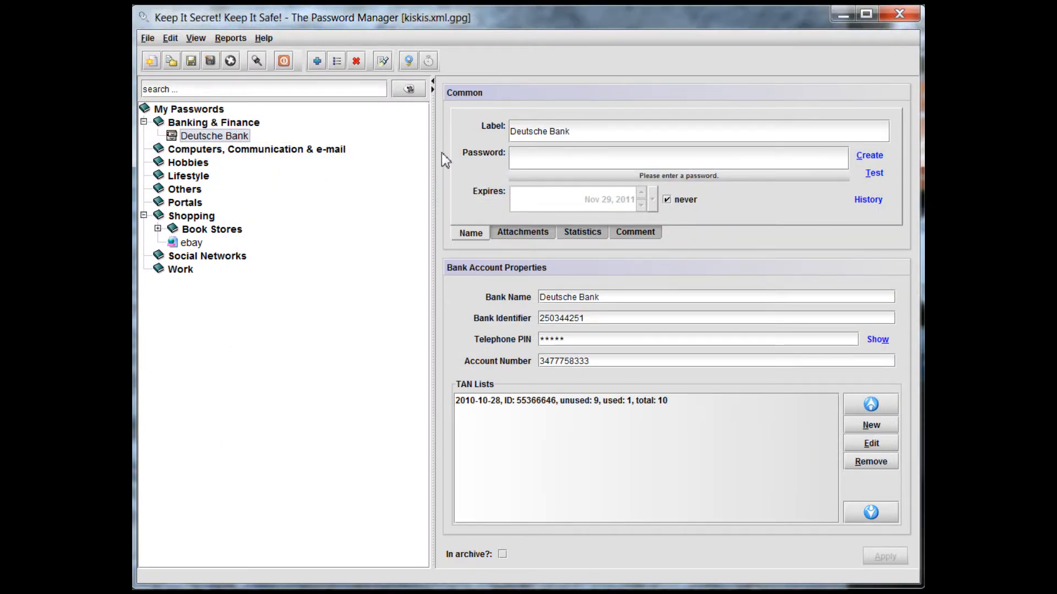
# Attach some information.odt from the Desktop to the Deutsche Bank account, apply the change, and save the password file
pyautogui.click(509, 236)
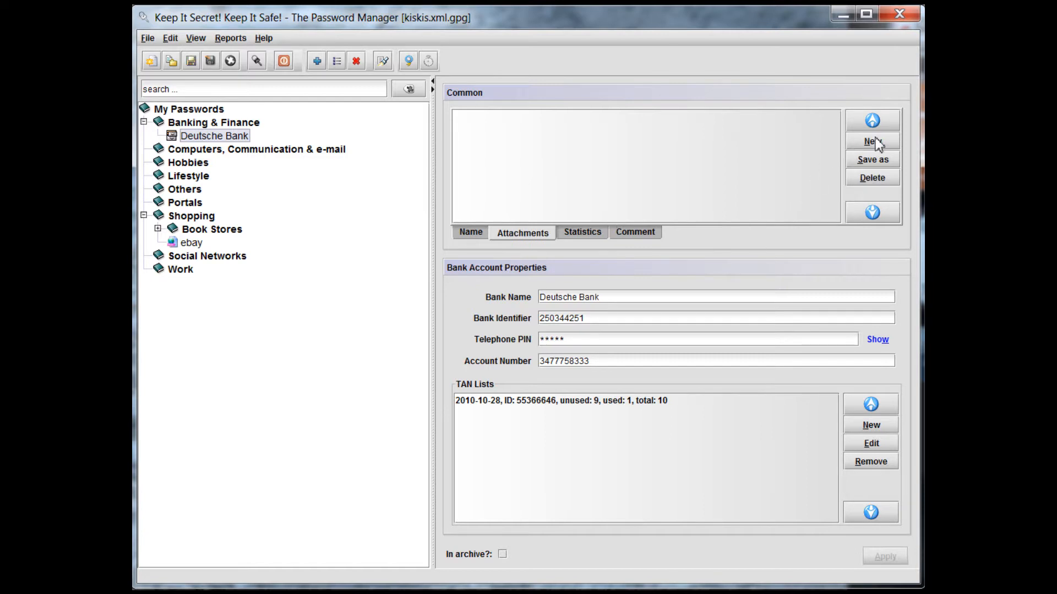
pyautogui.click(875, 142)
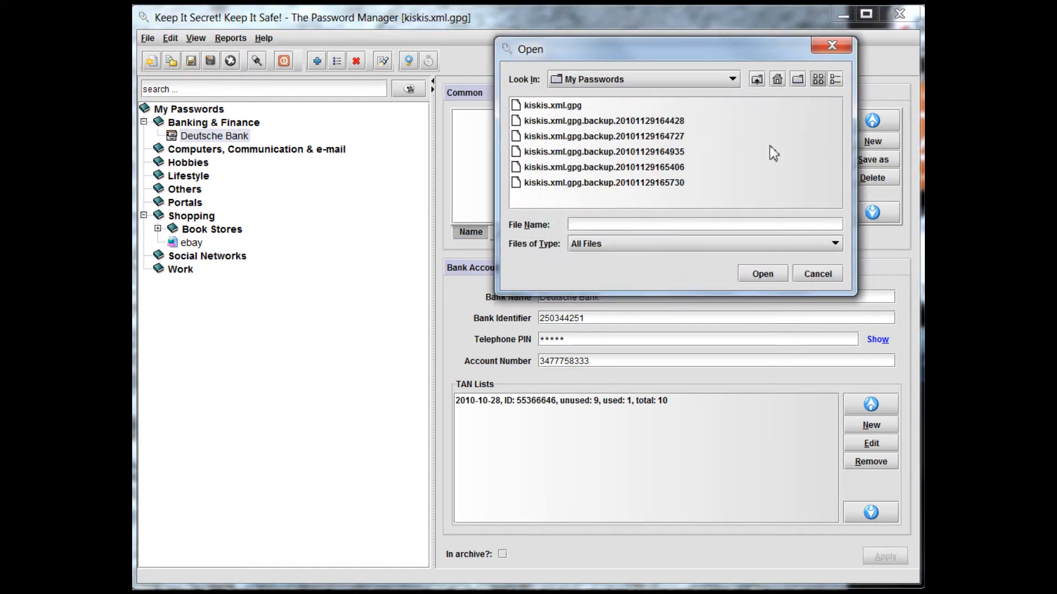
pyautogui.click(775, 82)
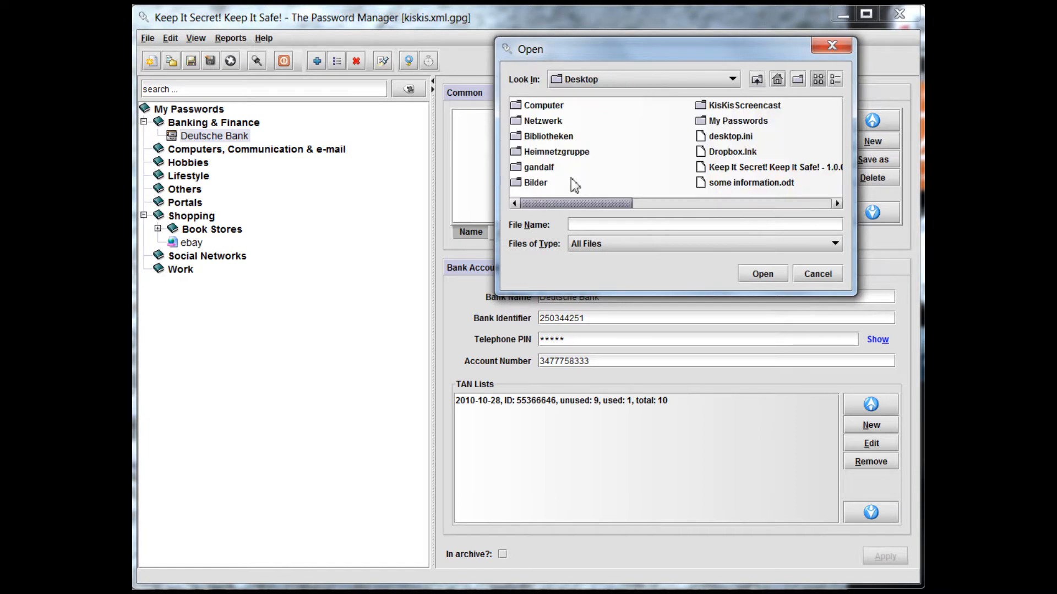
pyautogui.moveTo(577, 205); pyautogui.dragTo(619, 205)
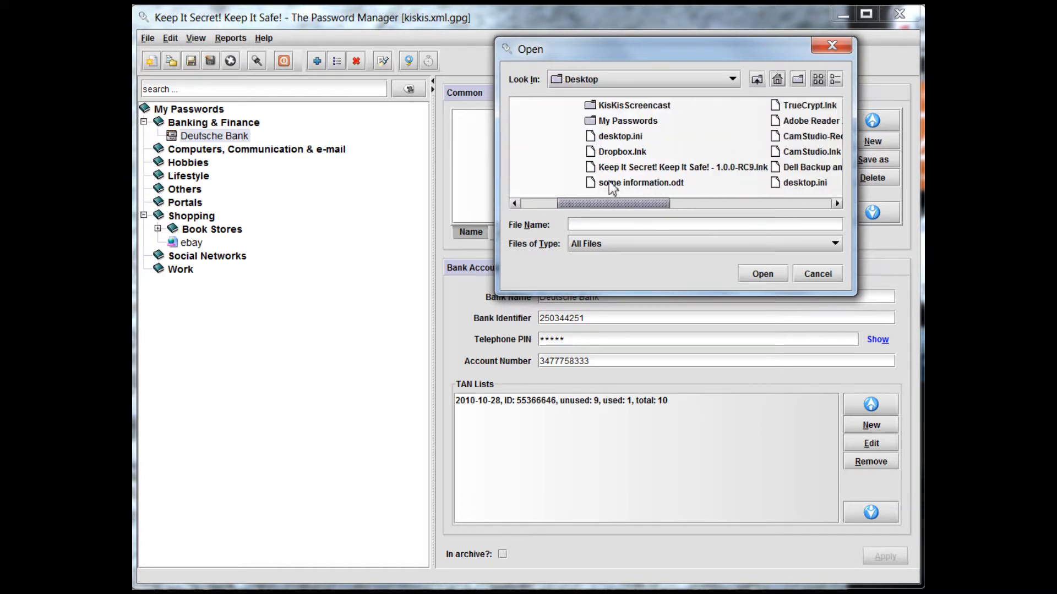
pyautogui.click(639, 183)
pyautogui.click(755, 278)
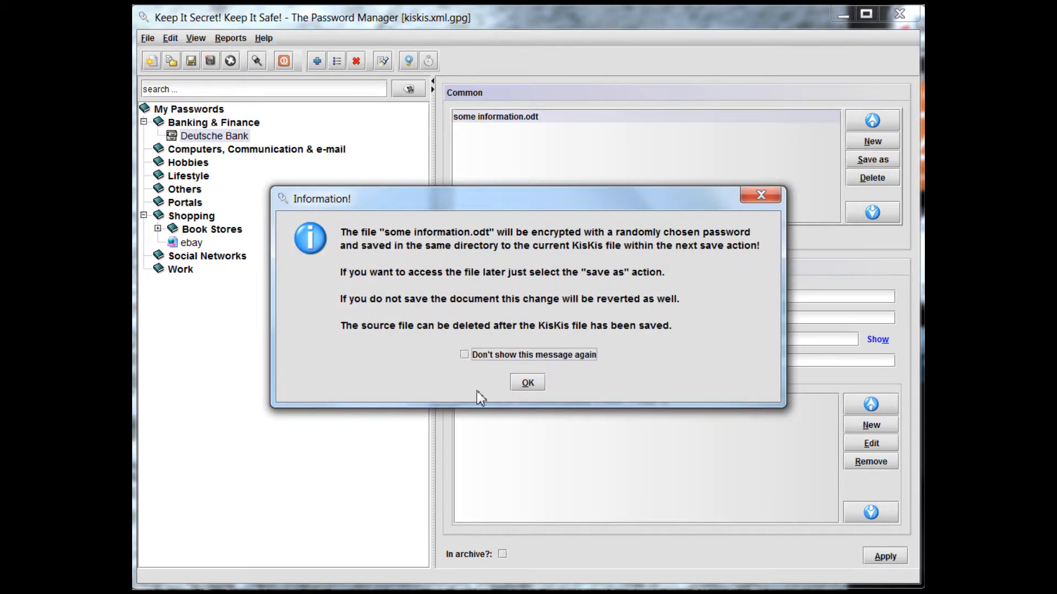
pyautogui.click(527, 383)
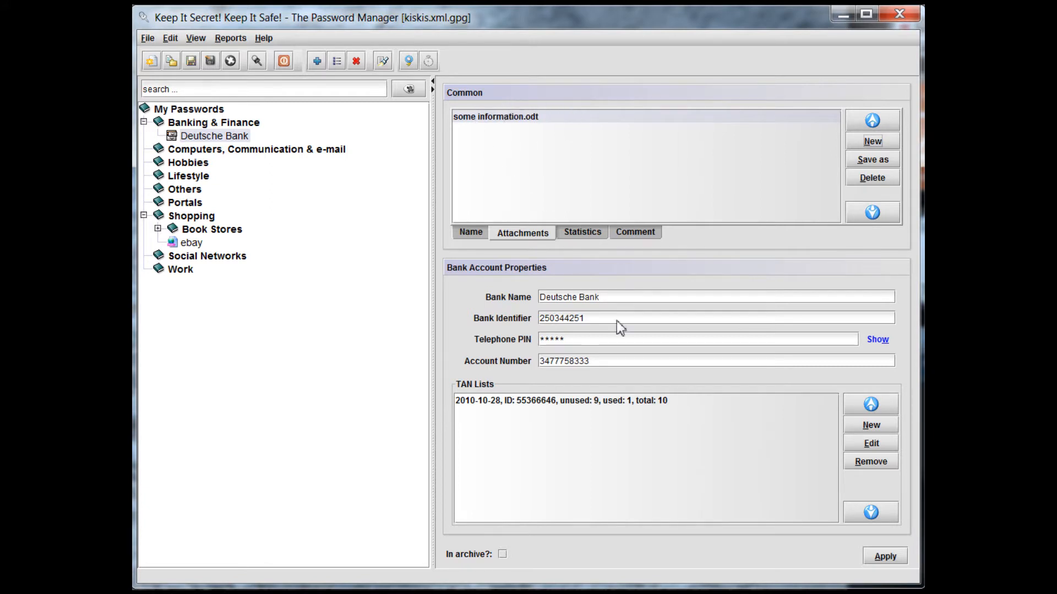
pyautogui.click(882, 557)
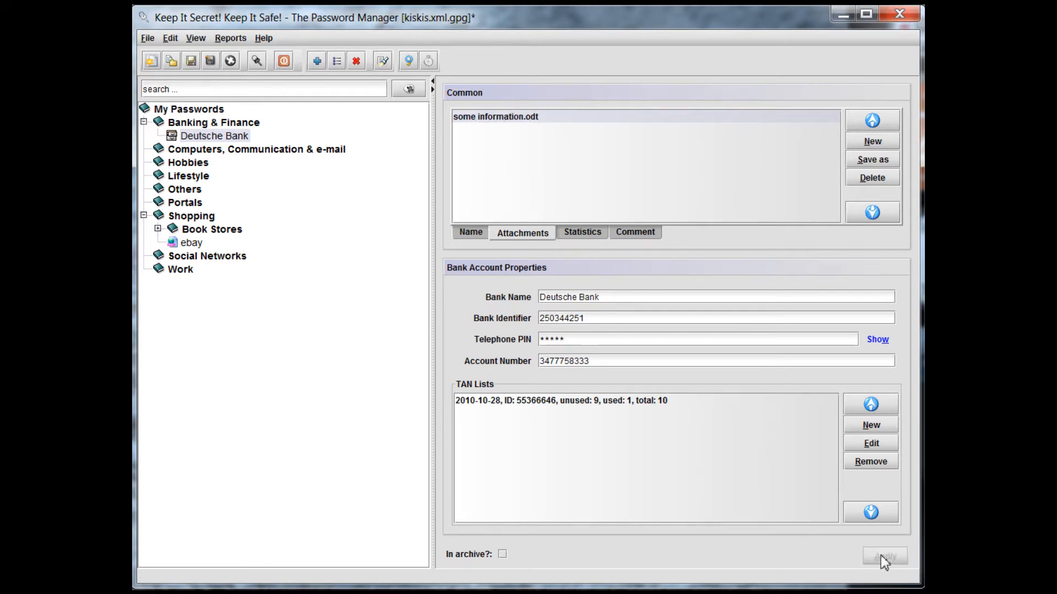
pyautogui.click(191, 60)
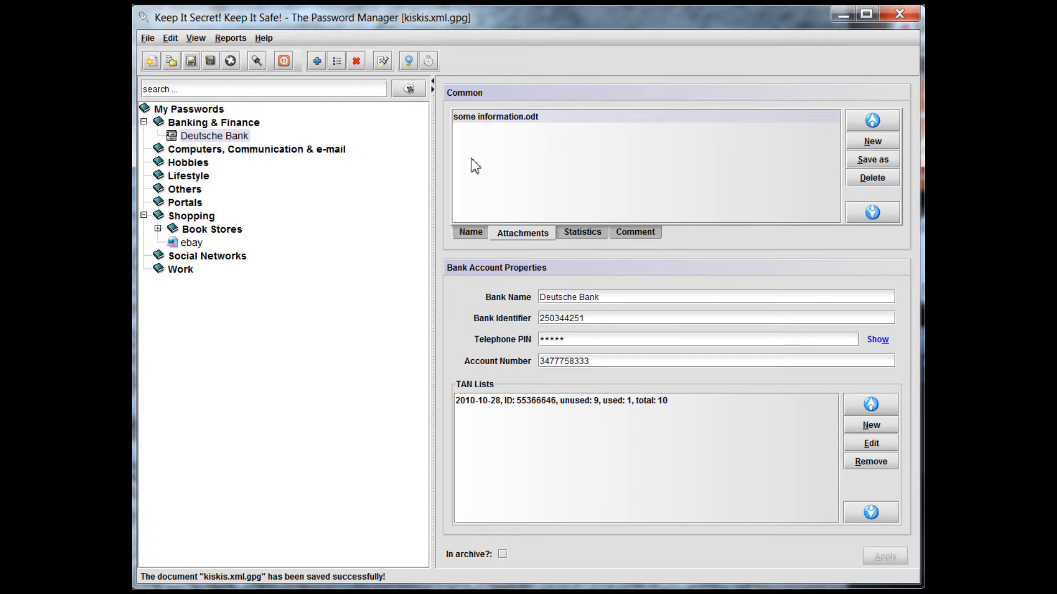
# Export the Deutsche Bank account's attachment to the Desktop as some information.odt, overwriting the existing file
pyautogui.click(475, 236)
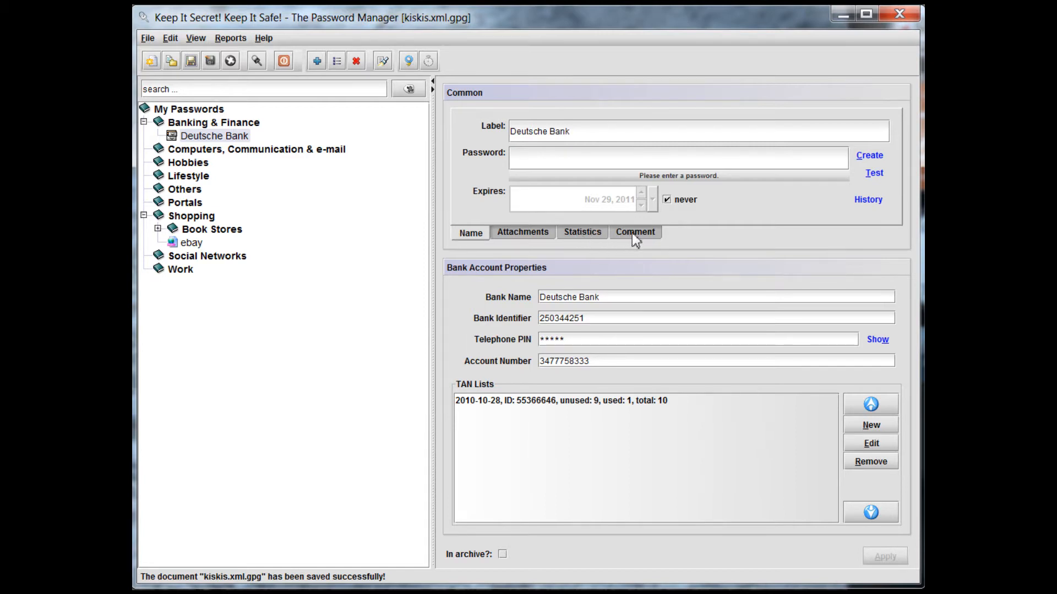
pyautogui.click(234, 137)
pyautogui.click(509, 243)
pyautogui.click(506, 122)
pyautogui.click(873, 160)
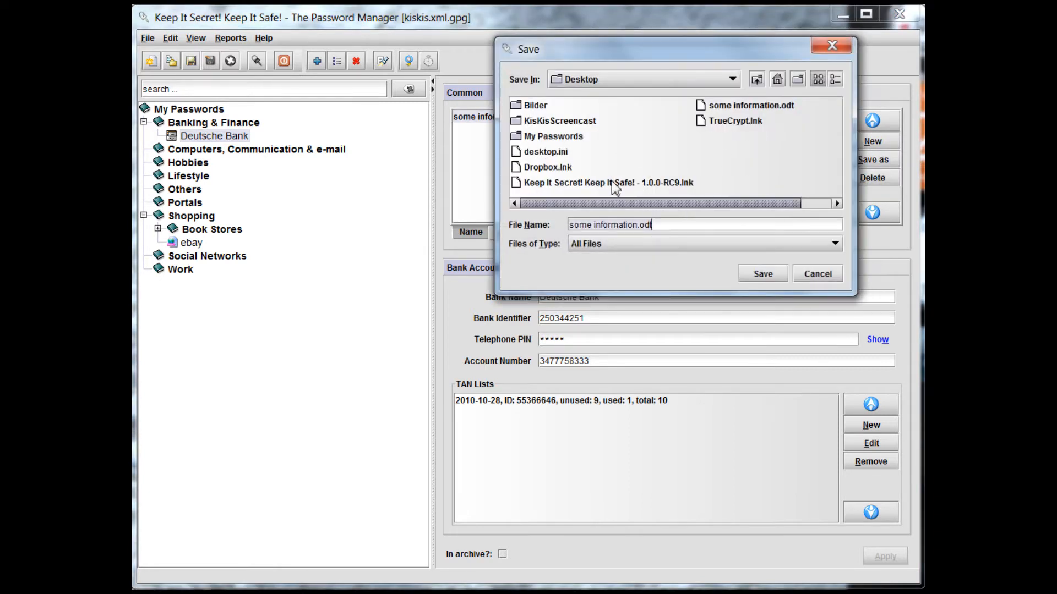
pyautogui.click(746, 108)
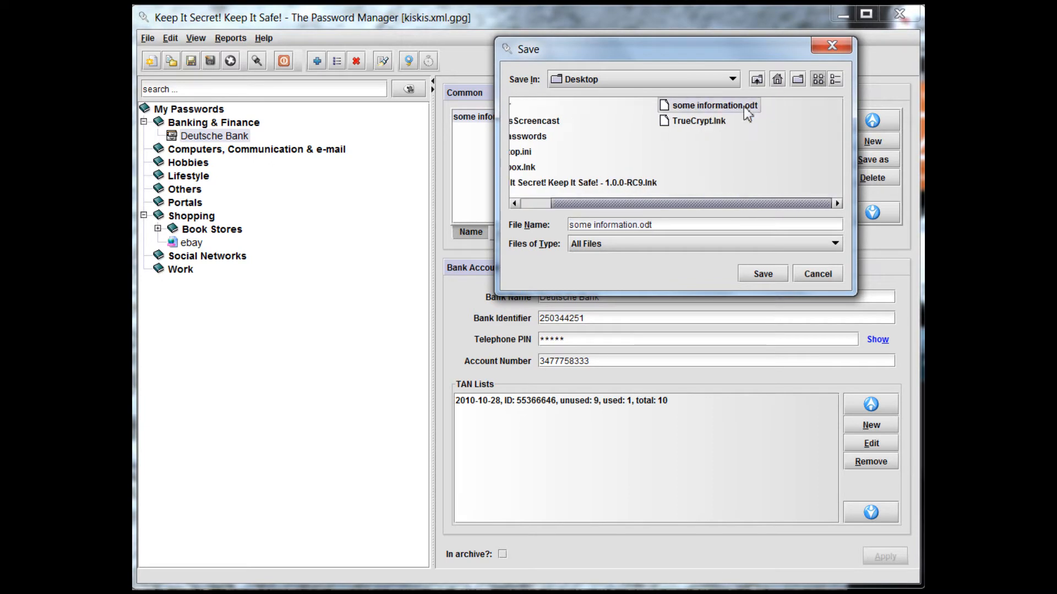
pyautogui.click(752, 275)
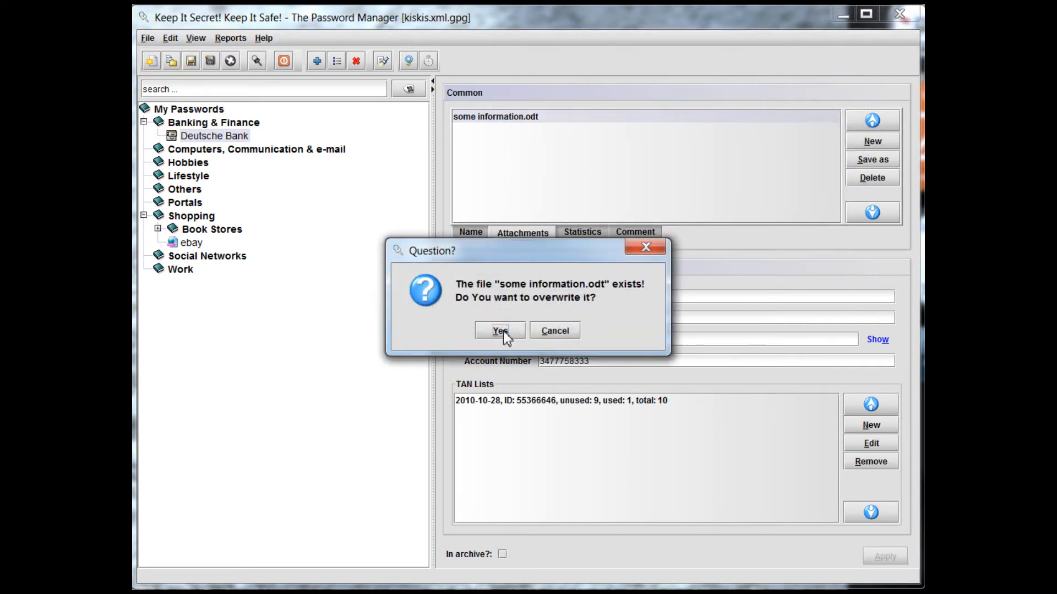
pyautogui.click(501, 330)
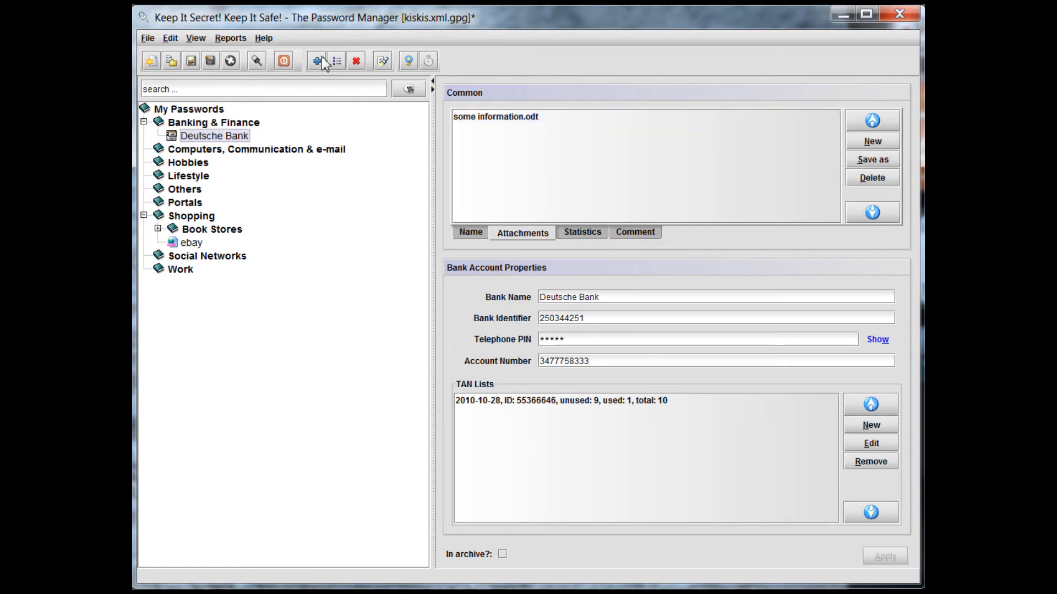
pyautogui.click(148, 38)
pyautogui.moveTo(241, 160)
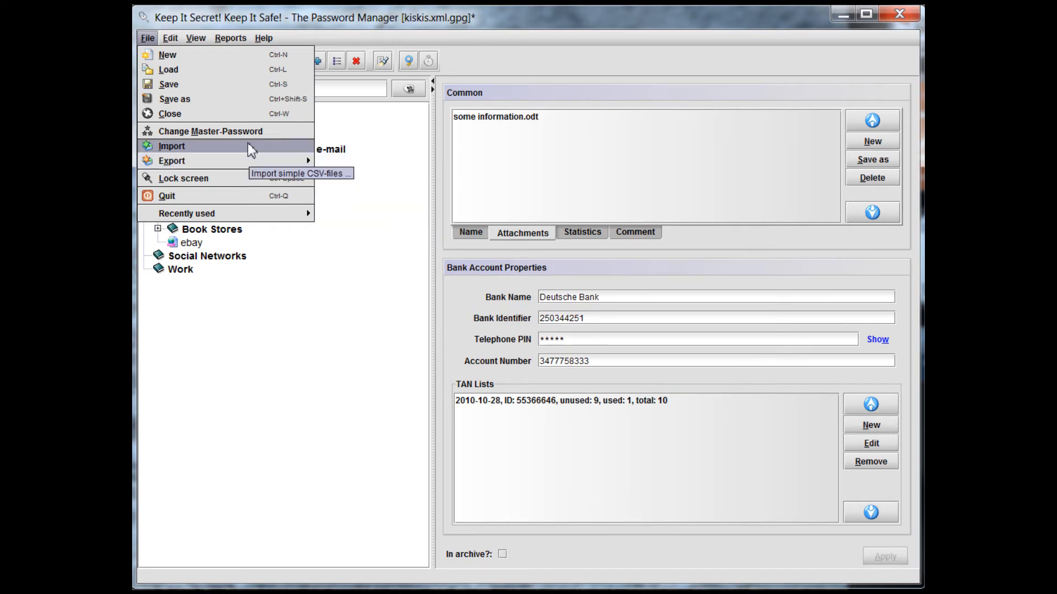
pyautogui.click(284, 385)
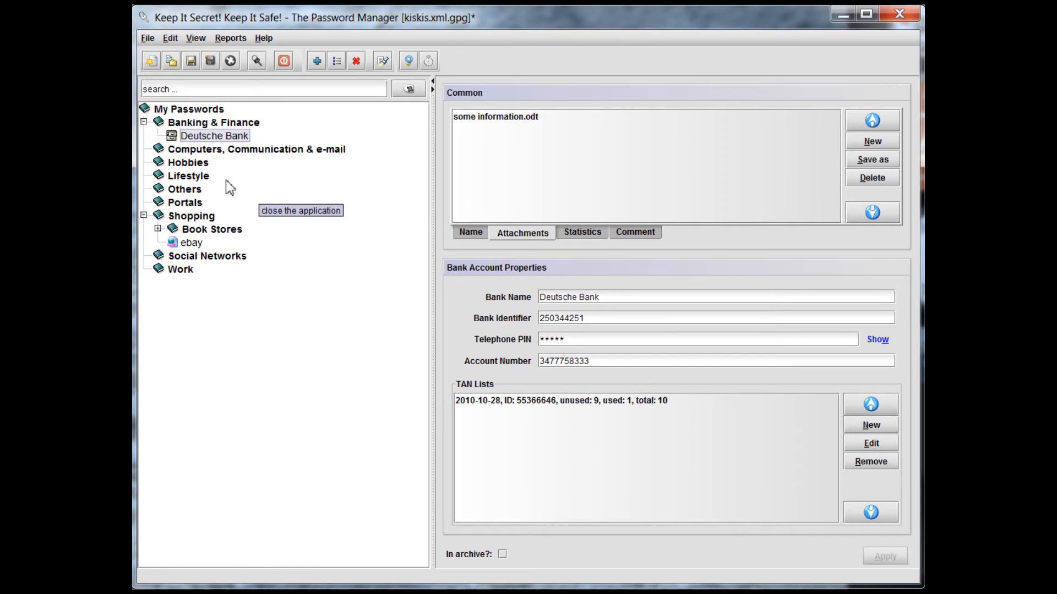
pyautogui.click(147, 39)
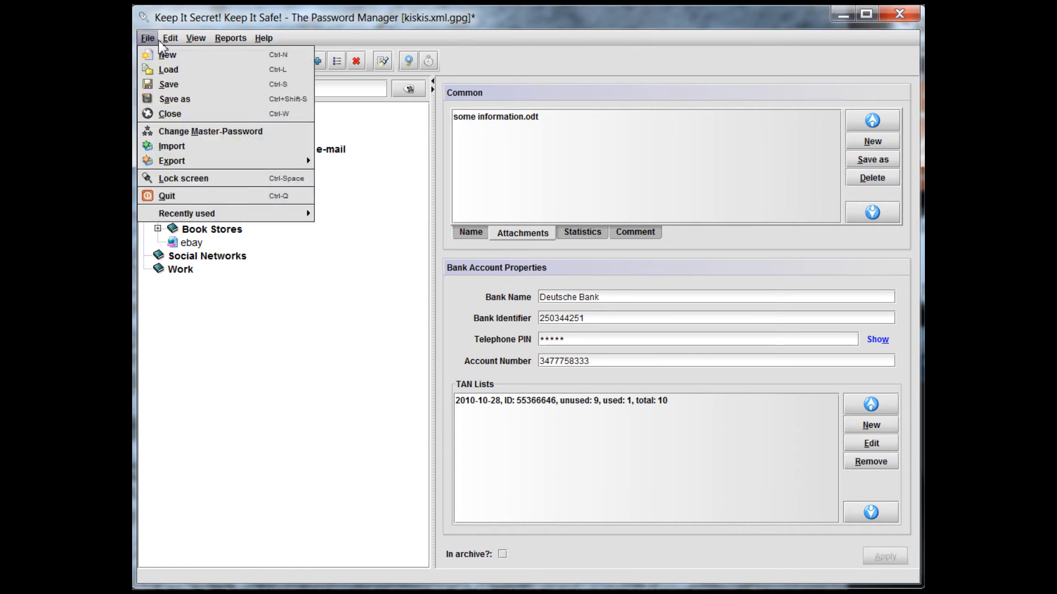
pyautogui.moveTo(167, 47)
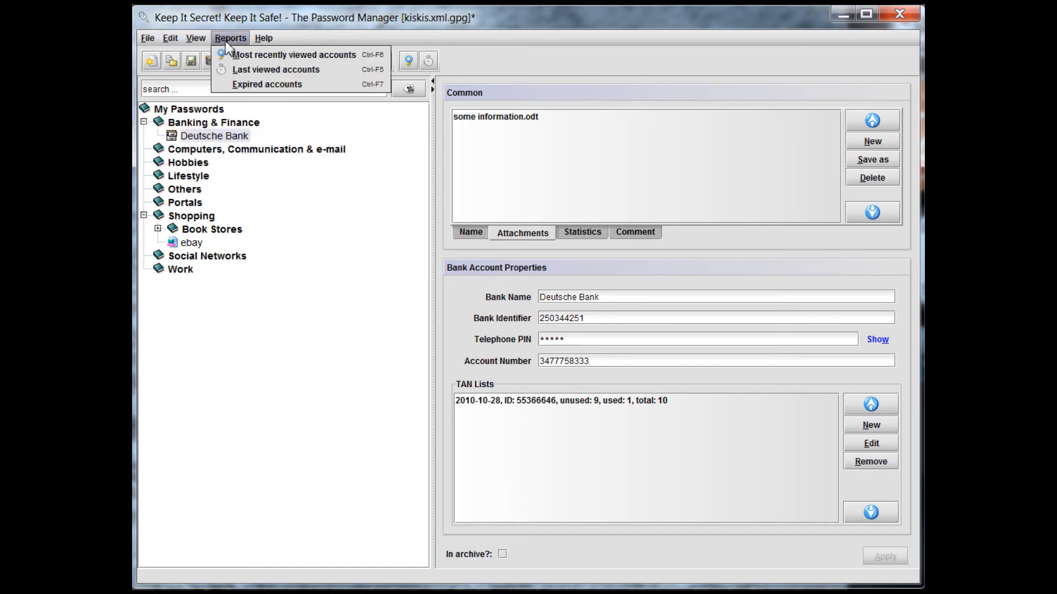
pyautogui.moveTo(262, 47)
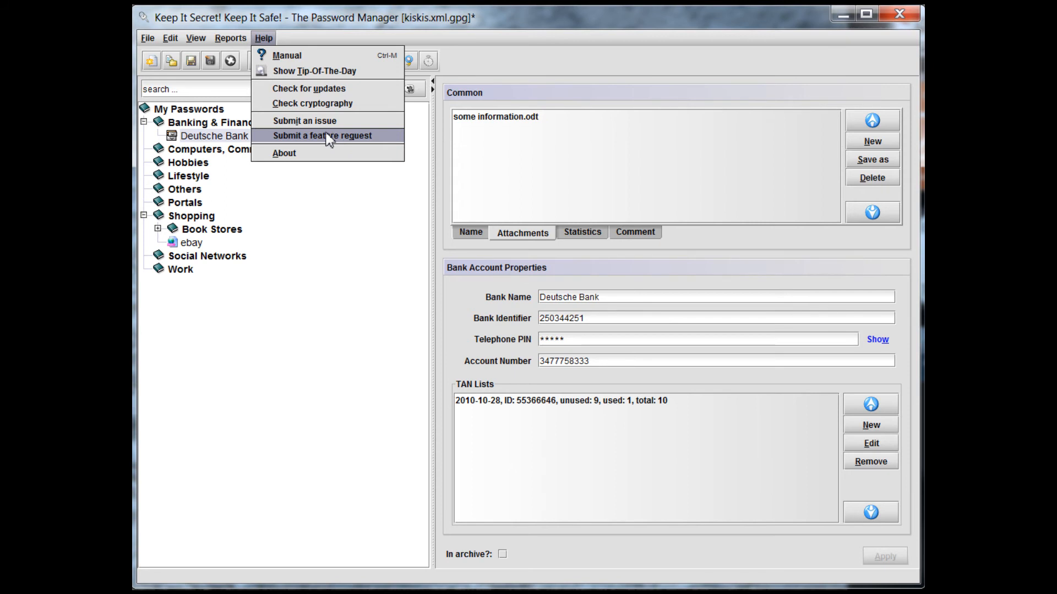
pyautogui.click(290, 400)
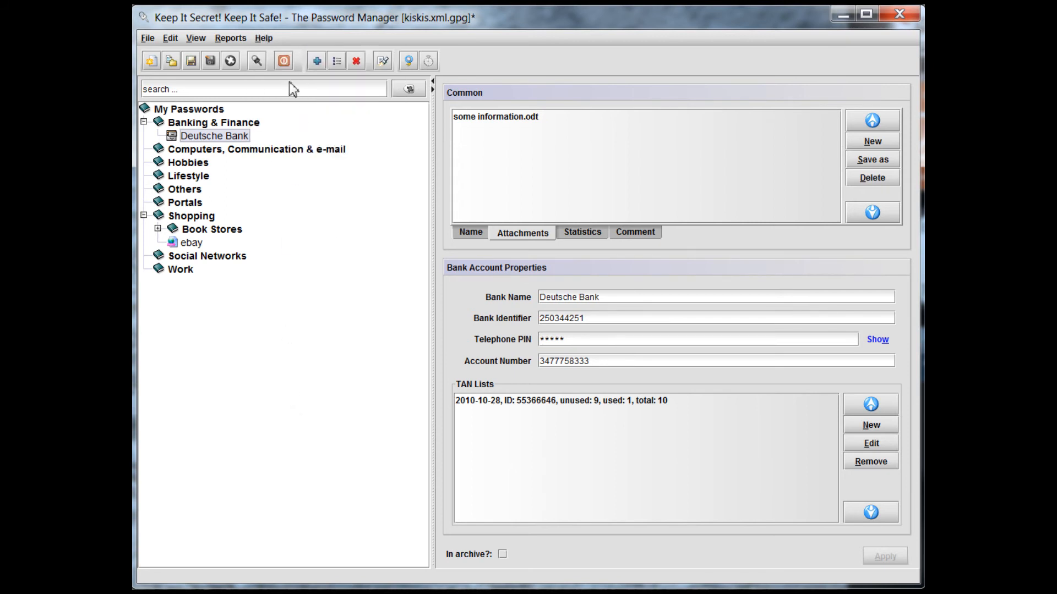